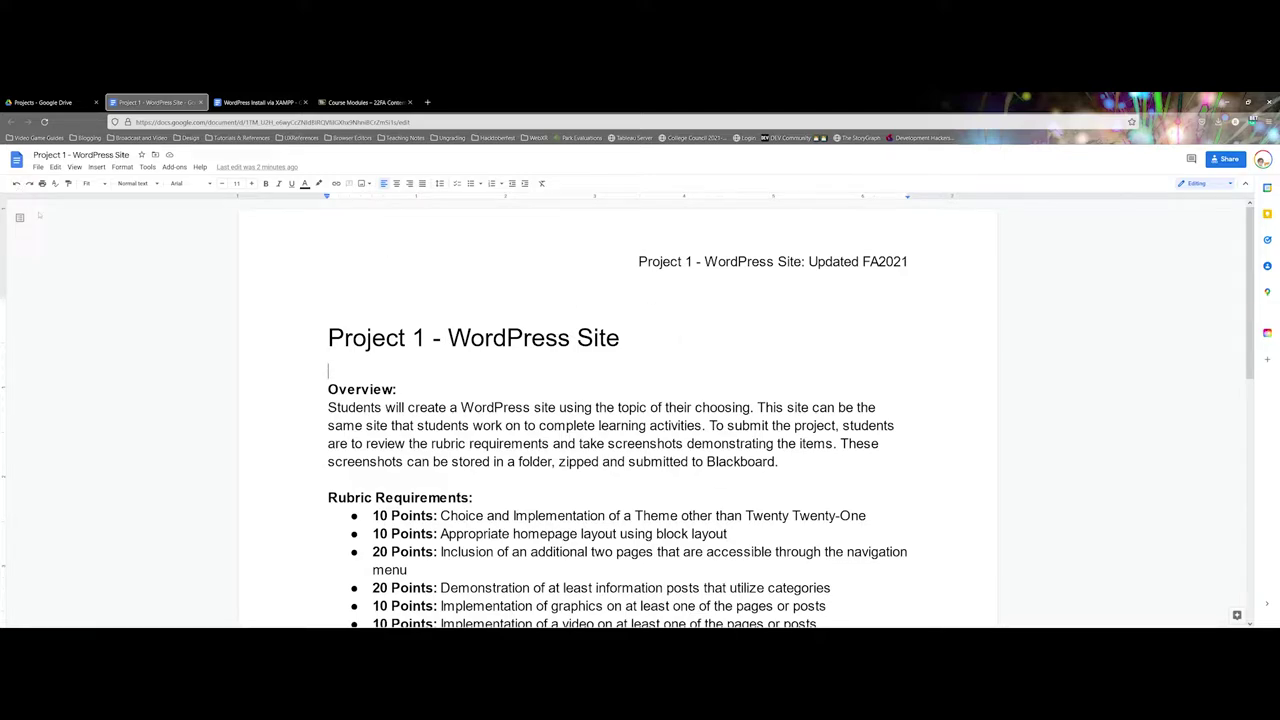
# Look over the MMC_225 Drive folder, the Project 1 document and the WordPress Install via XAMPP instructions
pyautogui.click(44, 103)
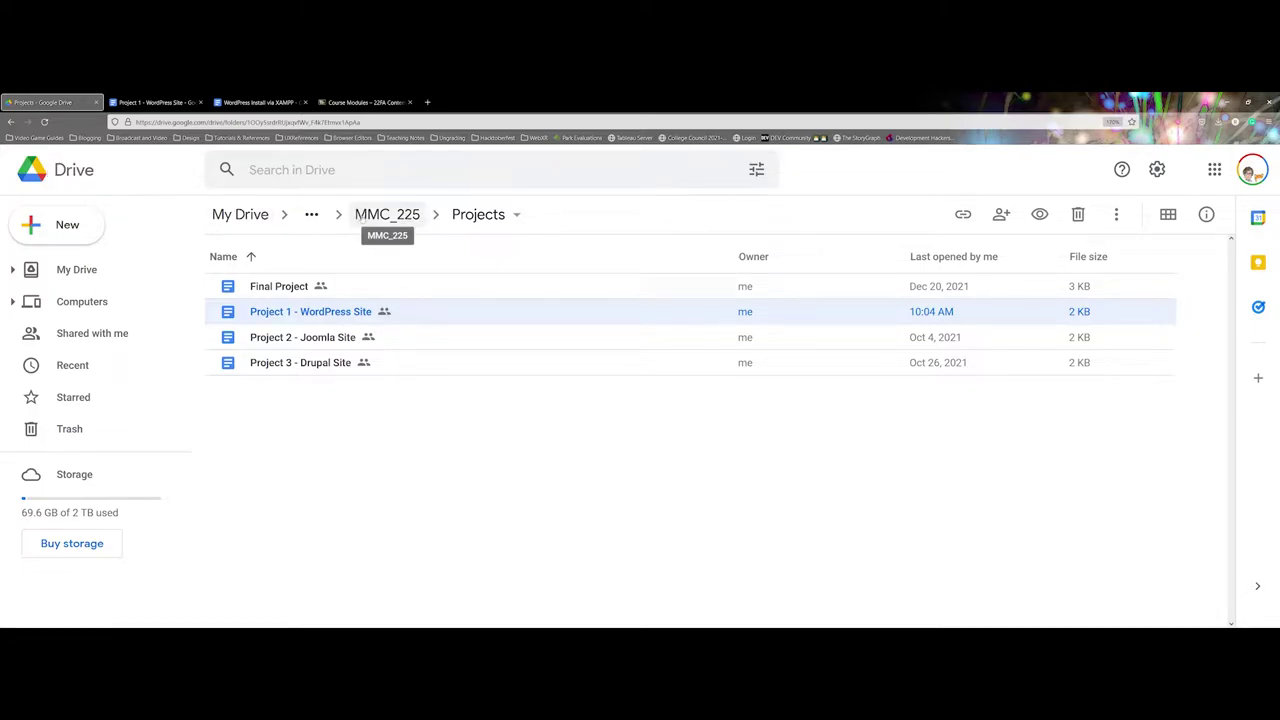
pyautogui.click(387, 214)
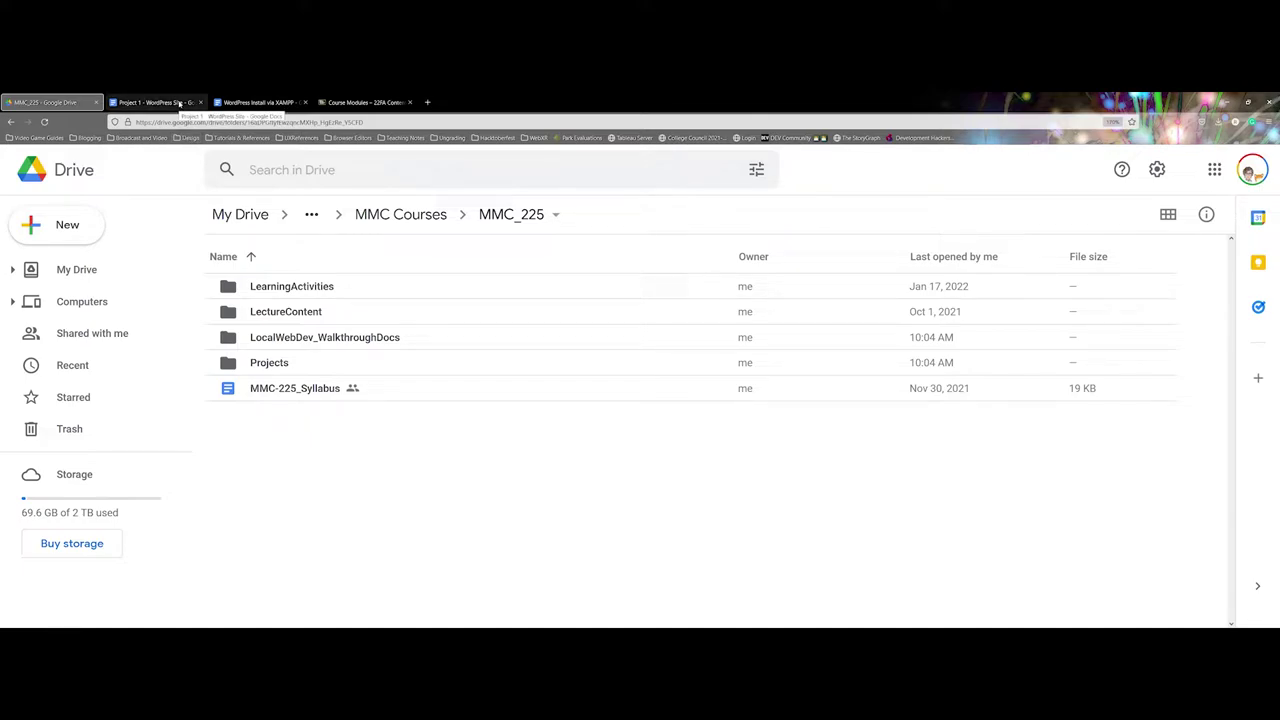
pyautogui.click(179, 103)
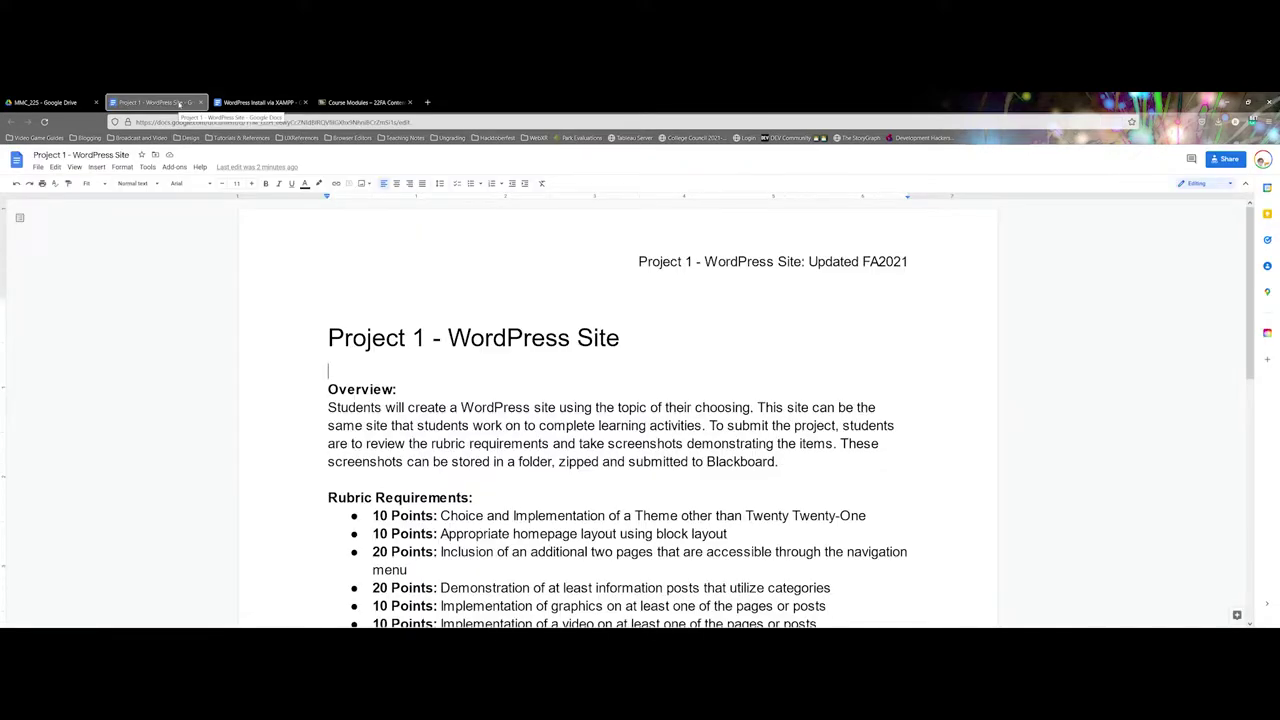
pyautogui.click(222, 102)
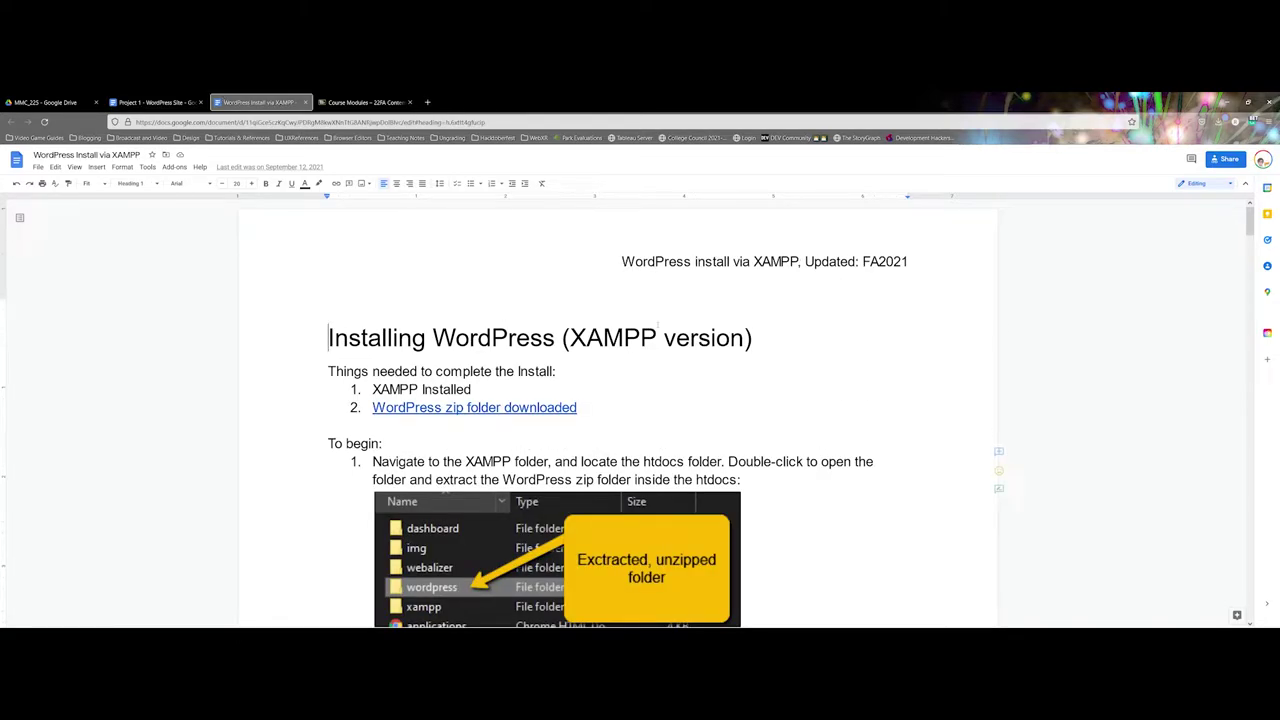
pyautogui.scroll(-5, 617, 418)
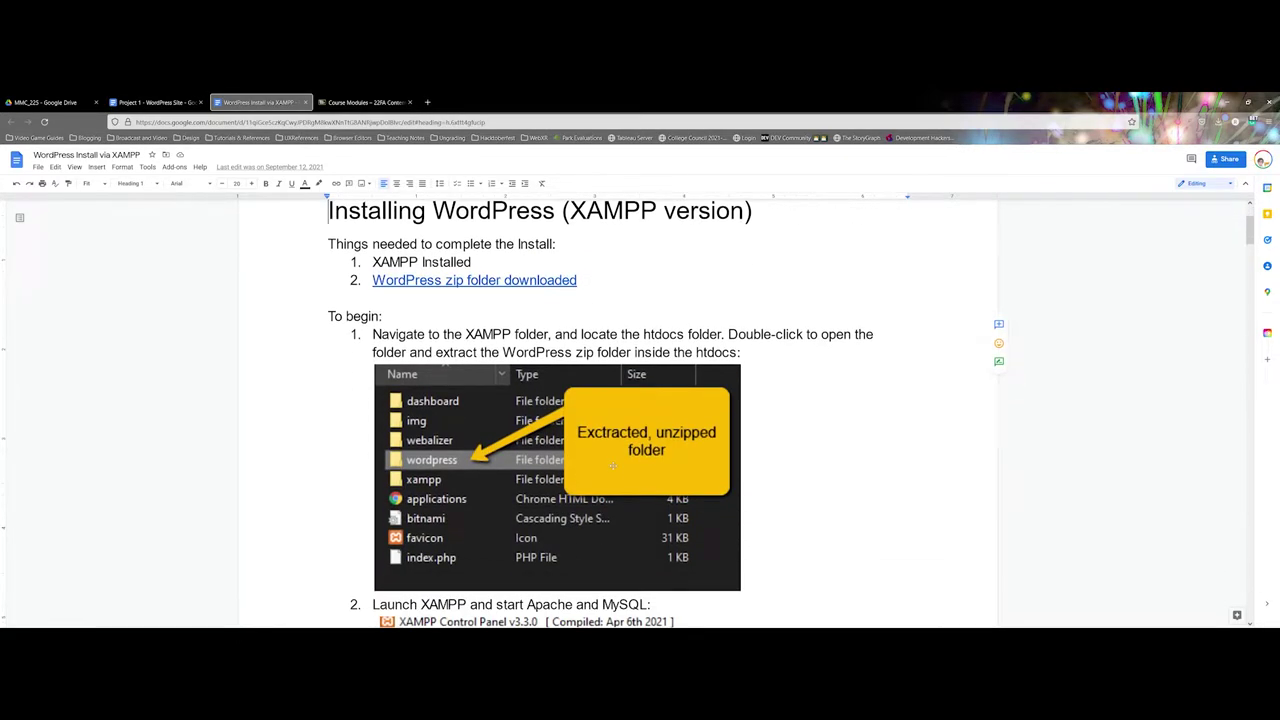
pyautogui.scroll(-8, 614, 465)
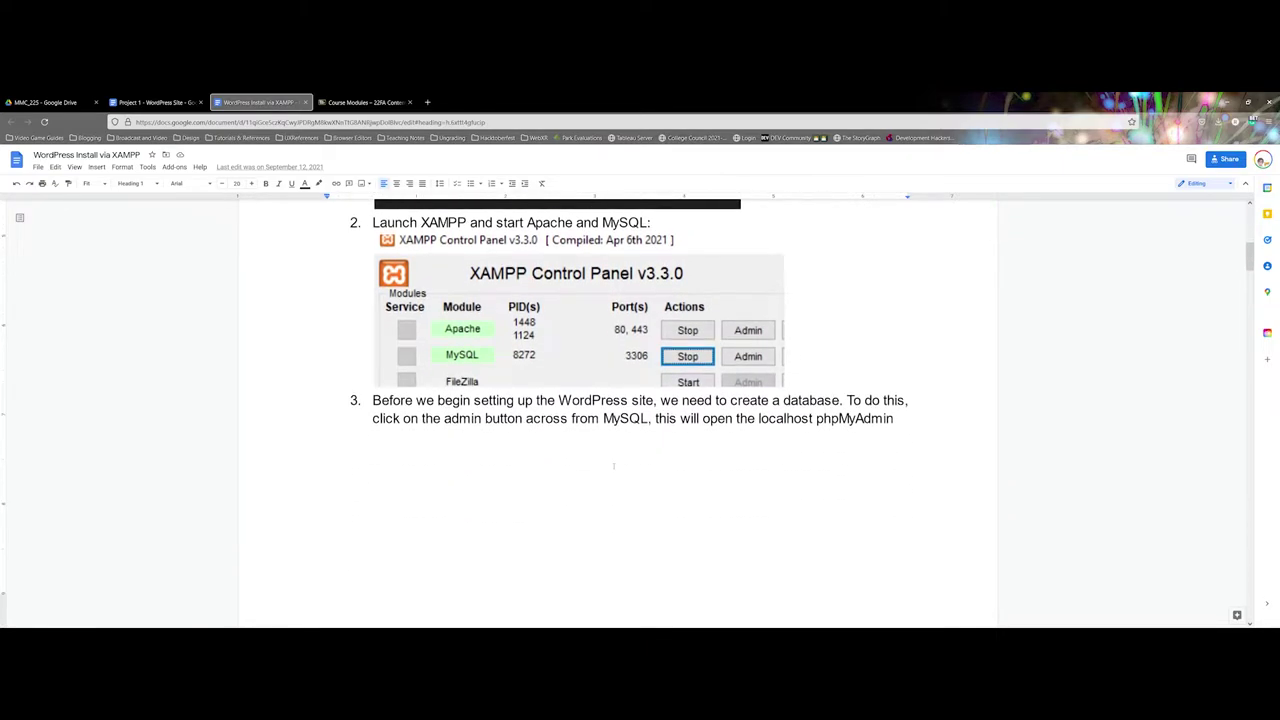
pyautogui.scroll(-5, 614, 465)
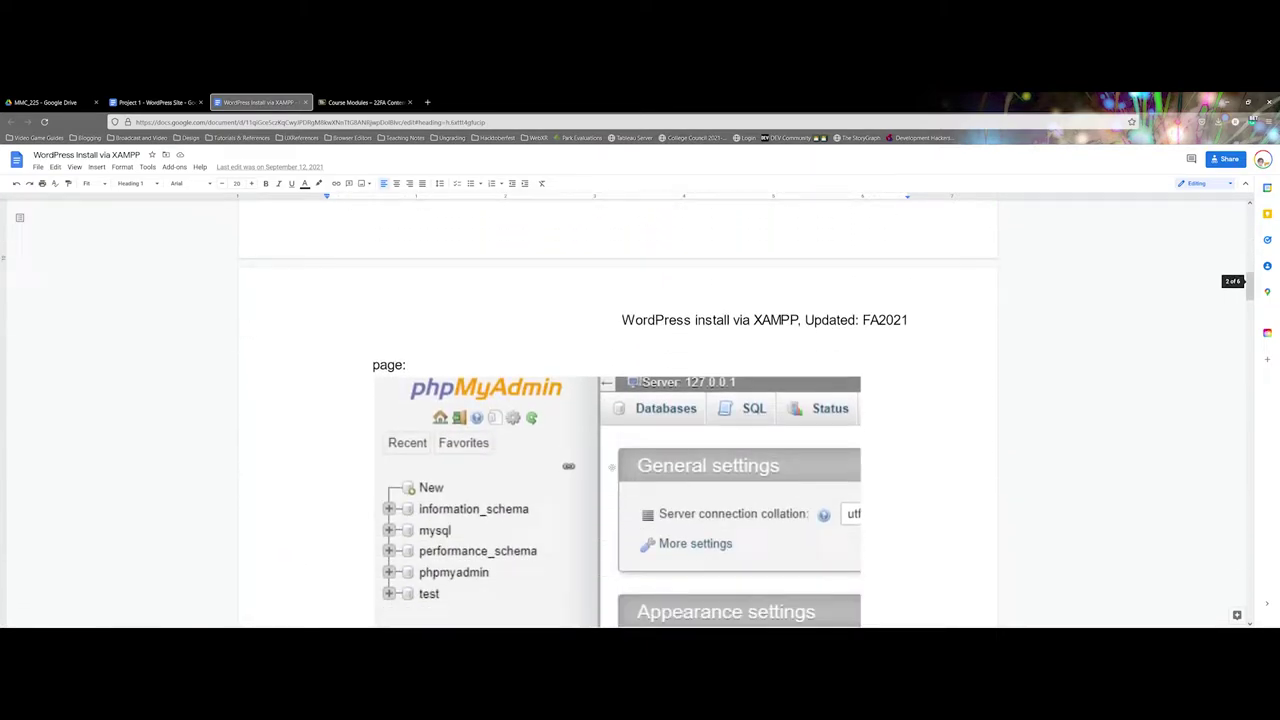
pyautogui.scroll(4, 613, 467)
pyautogui.scroll(15, 613, 466)
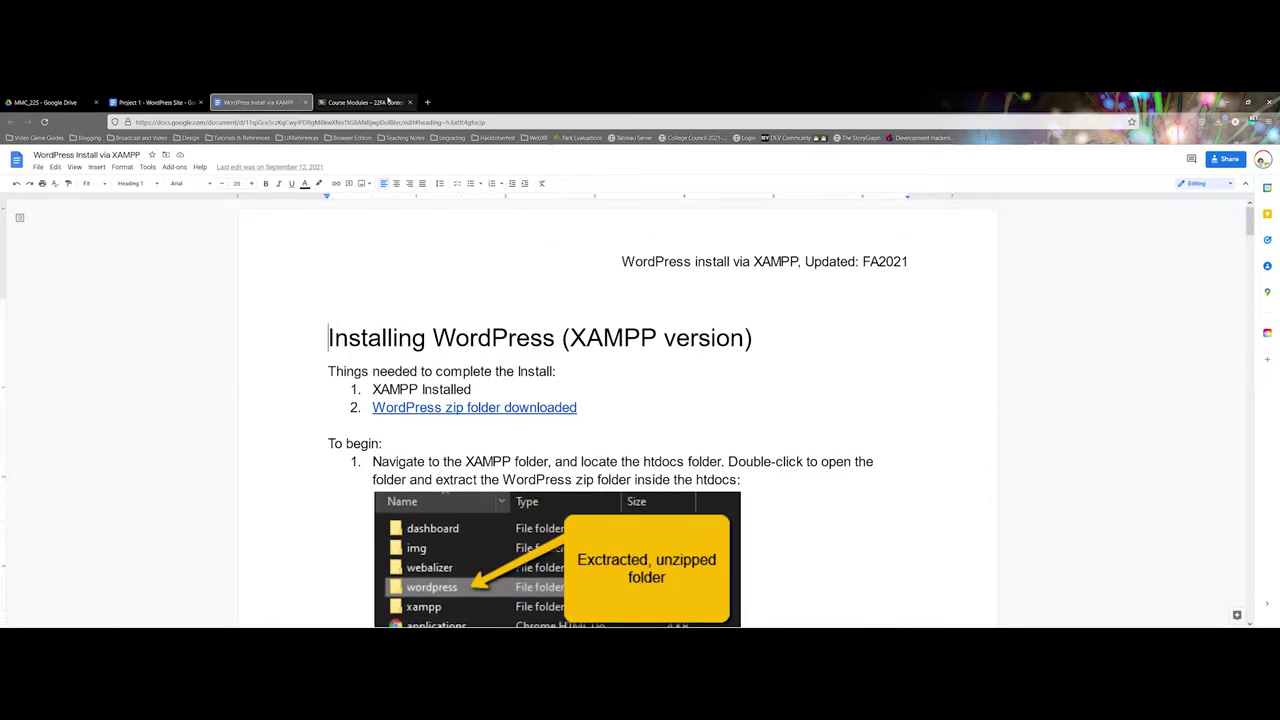
# Switch to the Blackboard Course Modules page, dismiss the deletion notice and start creating a web link
pyautogui.click(364, 101)
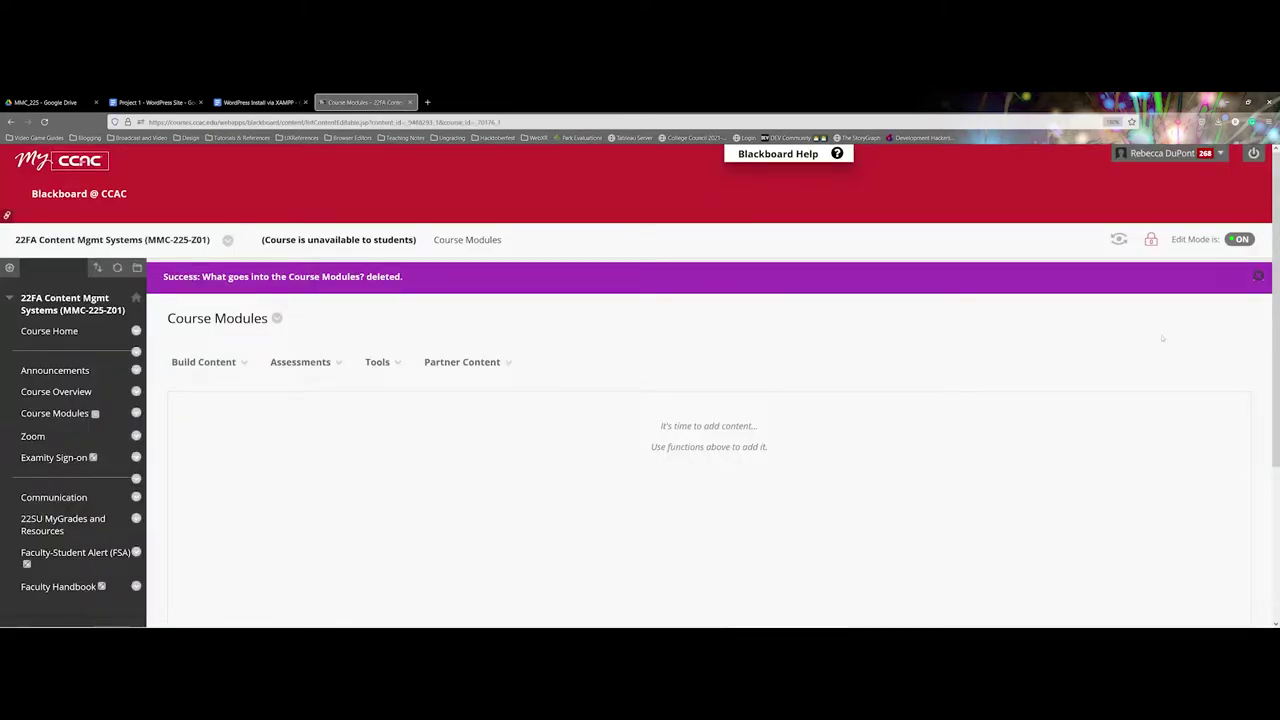
pyautogui.click(1258, 275)
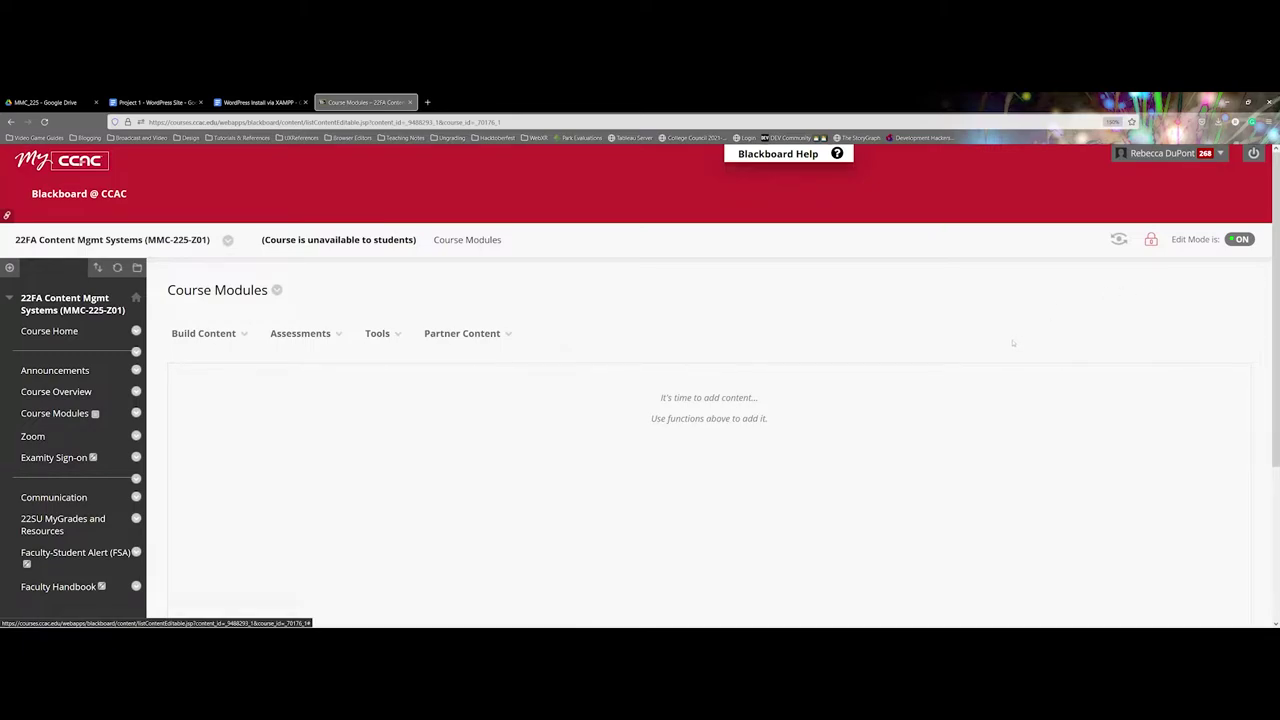
pyautogui.click(230, 340)
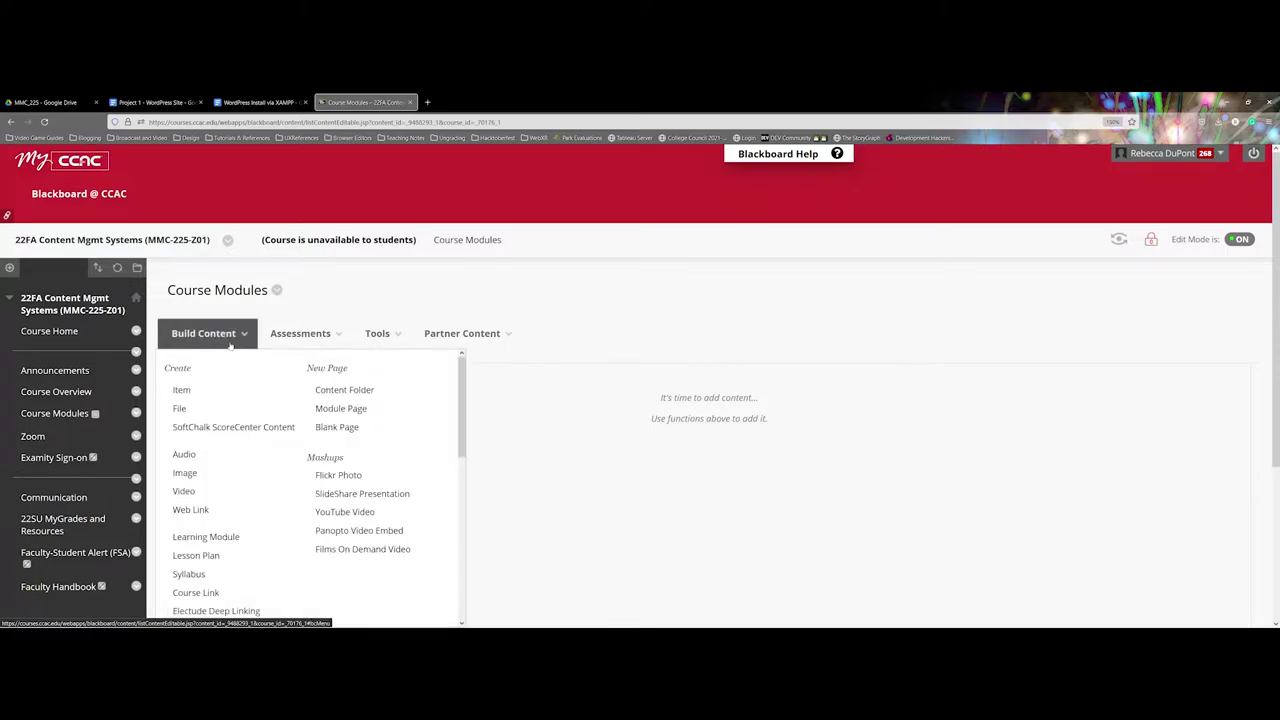
pyautogui.click(220, 515)
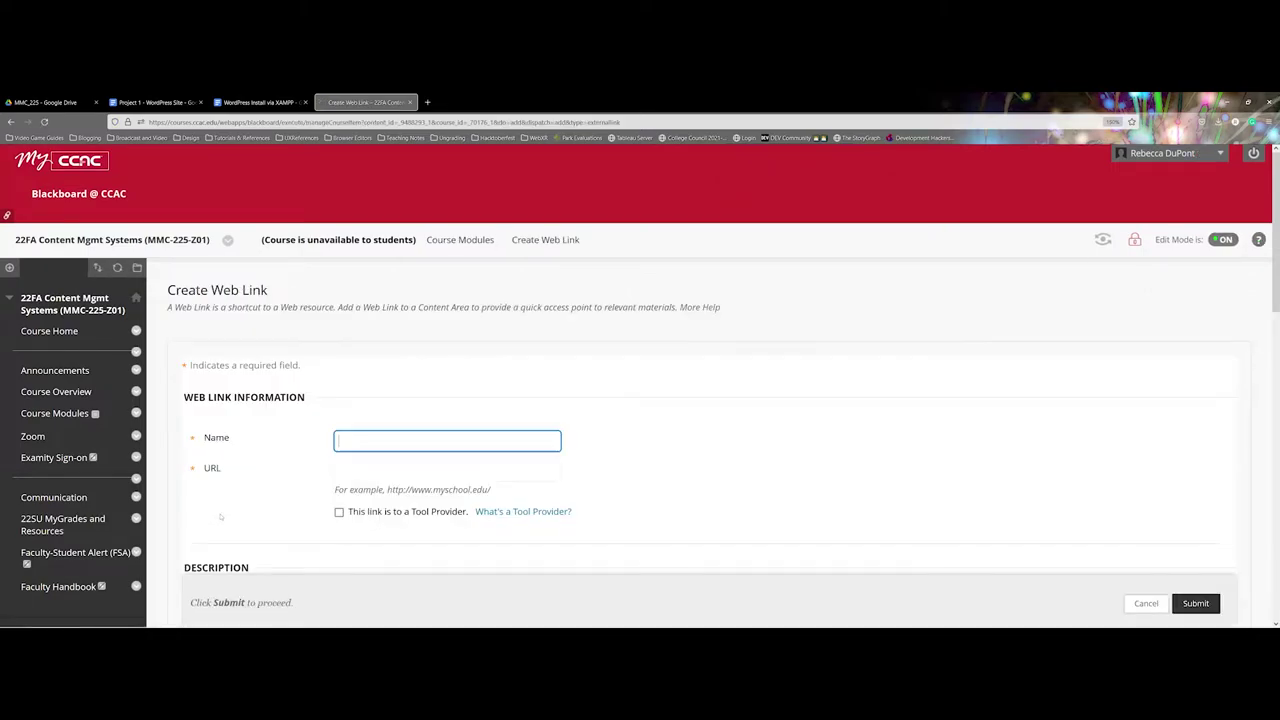
# Name the web link "Google Doc - Installing WordPress with XAMPP" and describe it as "Students should review the following document to learn more about installing WordPress."
pyautogui.scroll(-3, 269, 495)
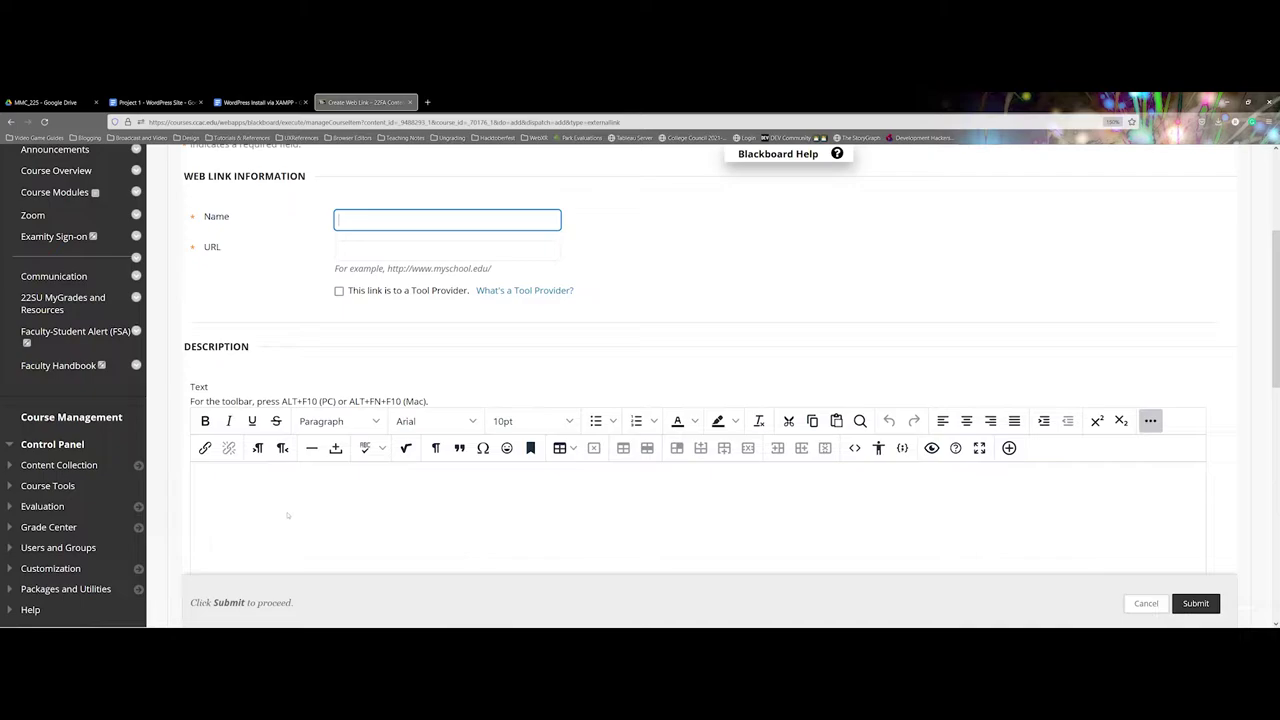
pyautogui.click(373, 222)
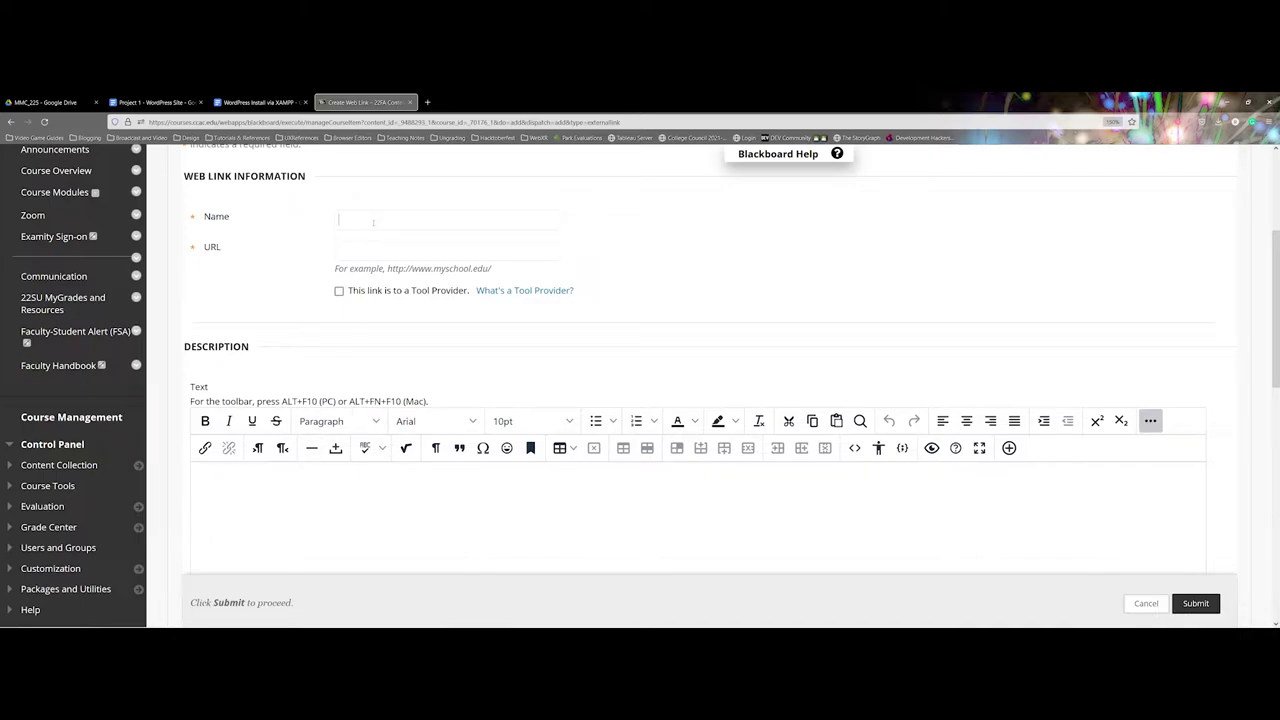
pyautogui.click(373, 227)
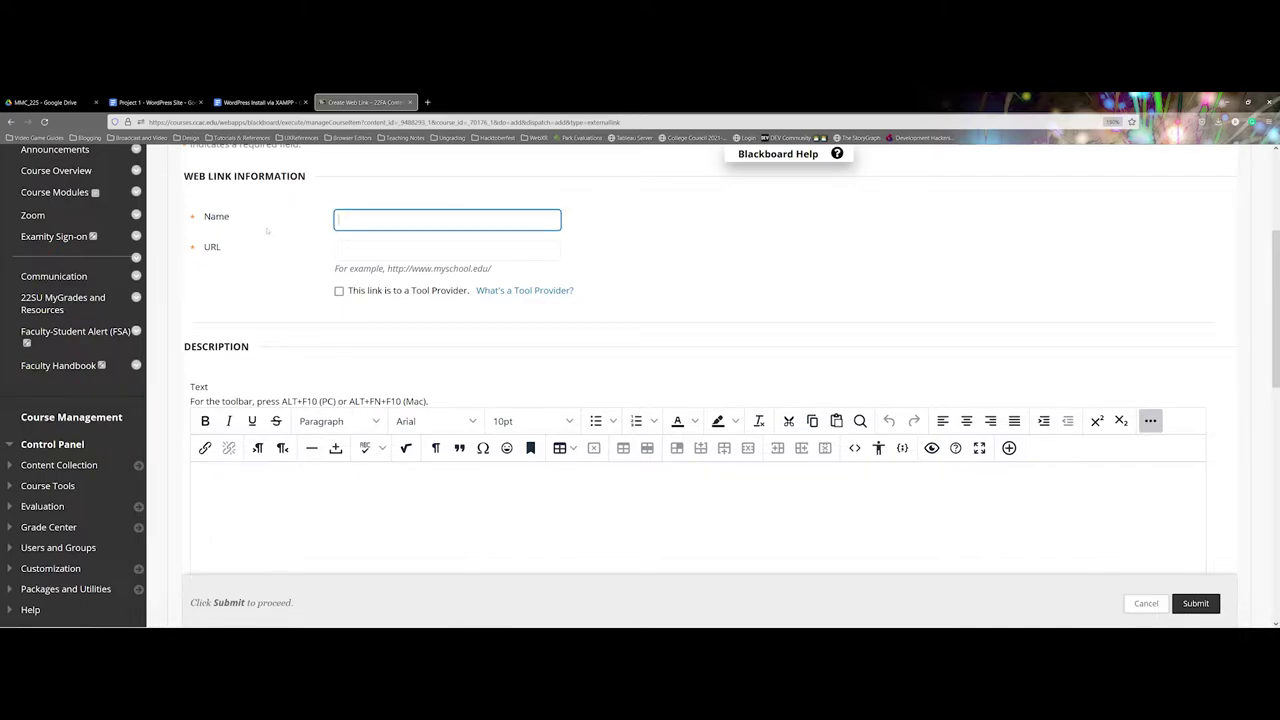
pyautogui.click(359, 227)
pyautogui.write('Google Doc -')
pyautogui.write('Installing WordPress with X')
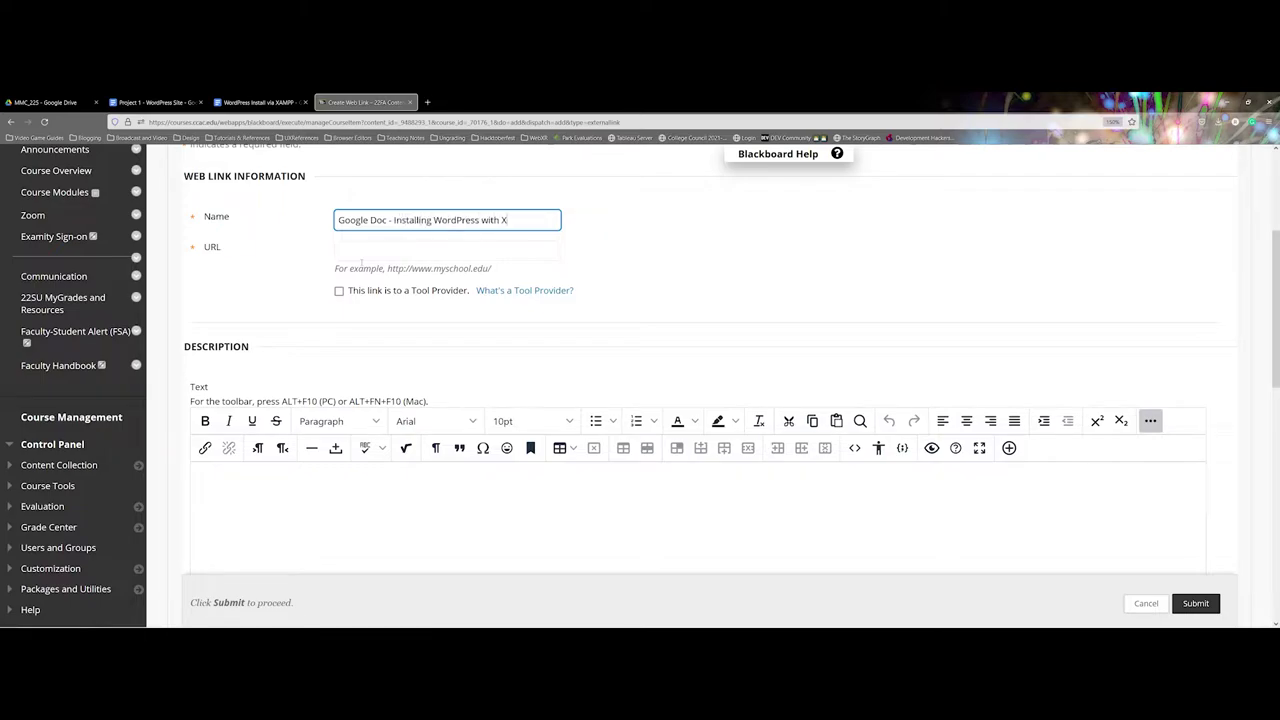
pyautogui.write('AMPP')
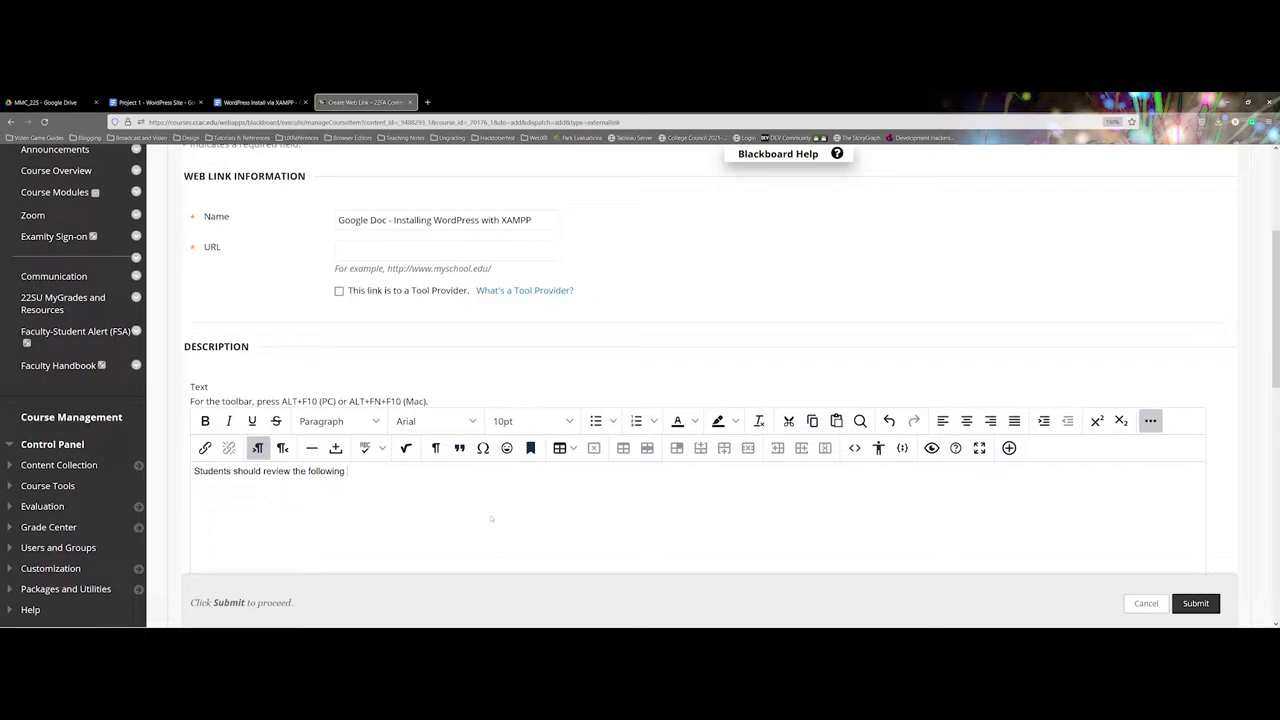
pyautogui.write('cument to learn more about installing WordPress.')
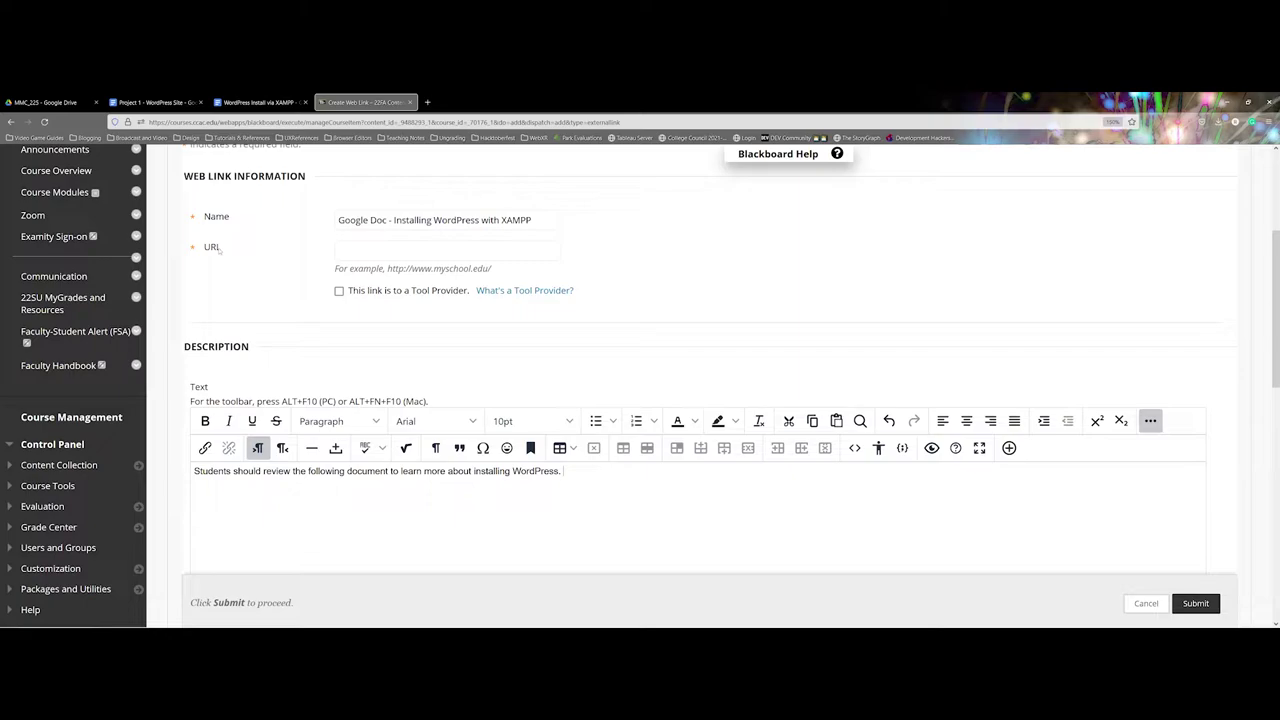
# Switch to the WordPress Install via XAMPP document in Google Docs and open its link-sharing settings for changes
pyautogui.click(244, 103)
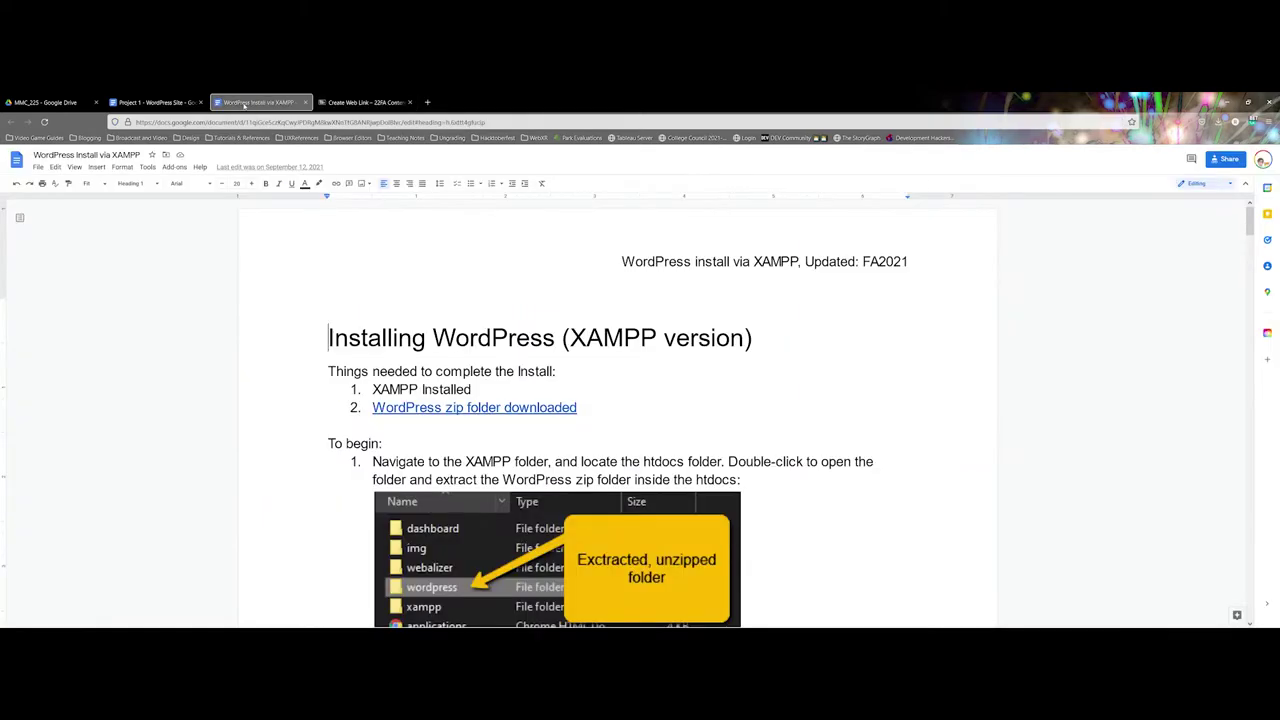
pyautogui.click(1238, 162)
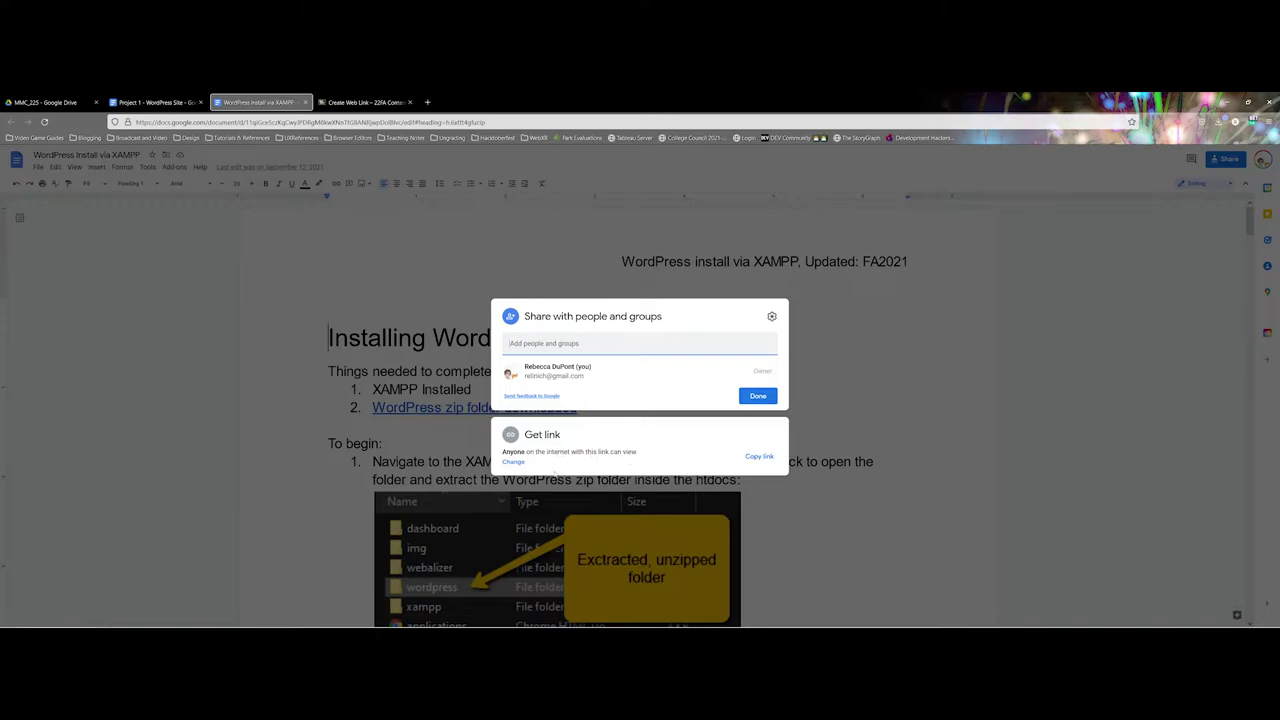
pyautogui.click(516, 463)
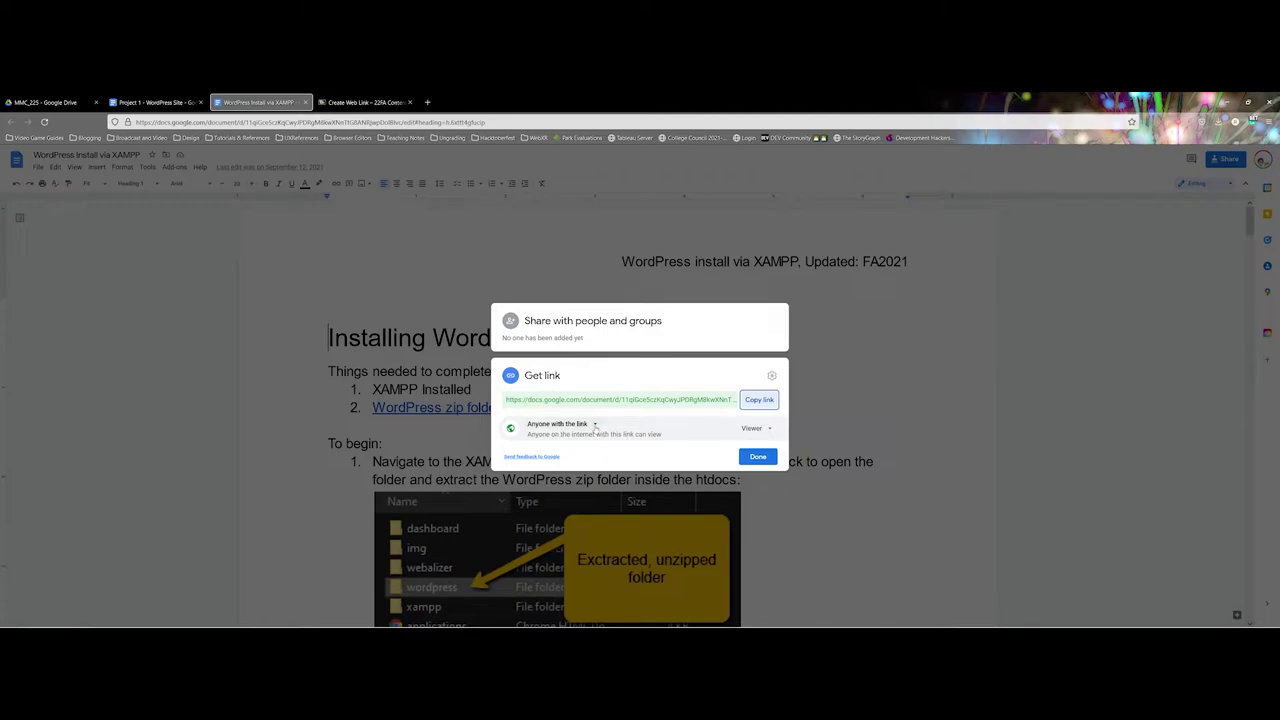
# Switch the document's link access to Restricted and back to Anyone with the link
pyautogui.click(595, 427)
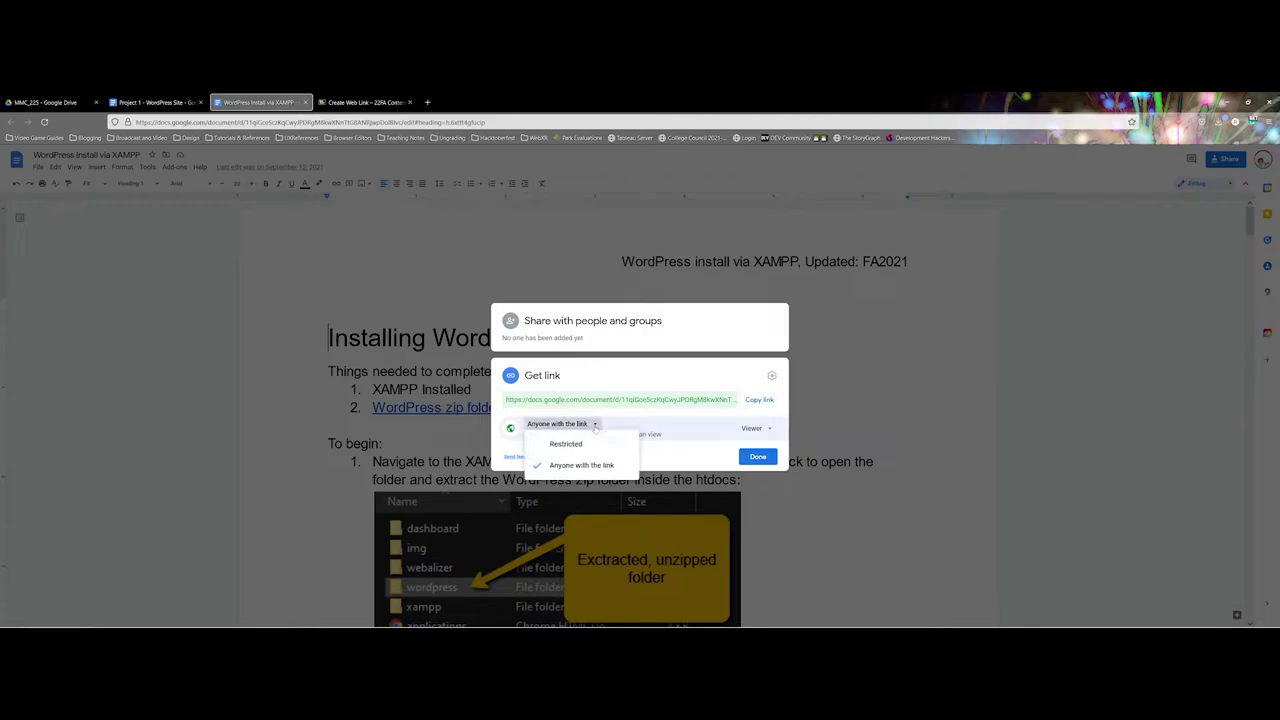
pyautogui.click(590, 445)
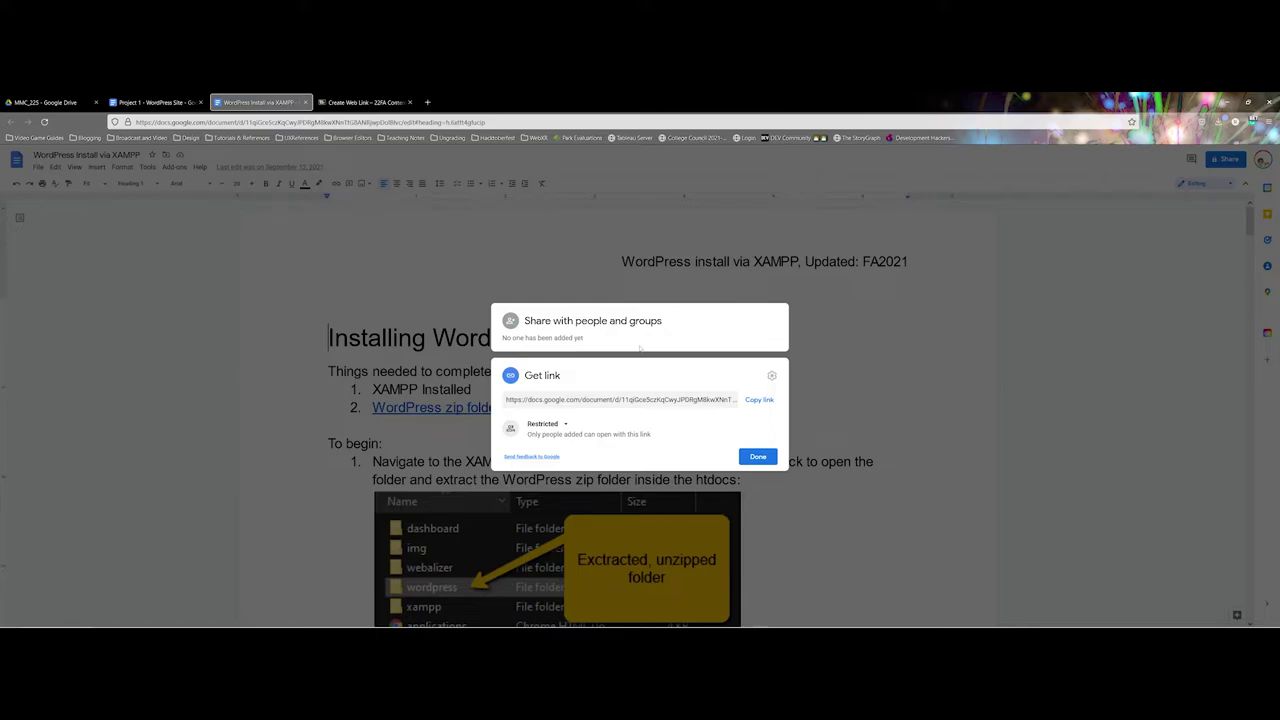
pyautogui.click(552, 430)
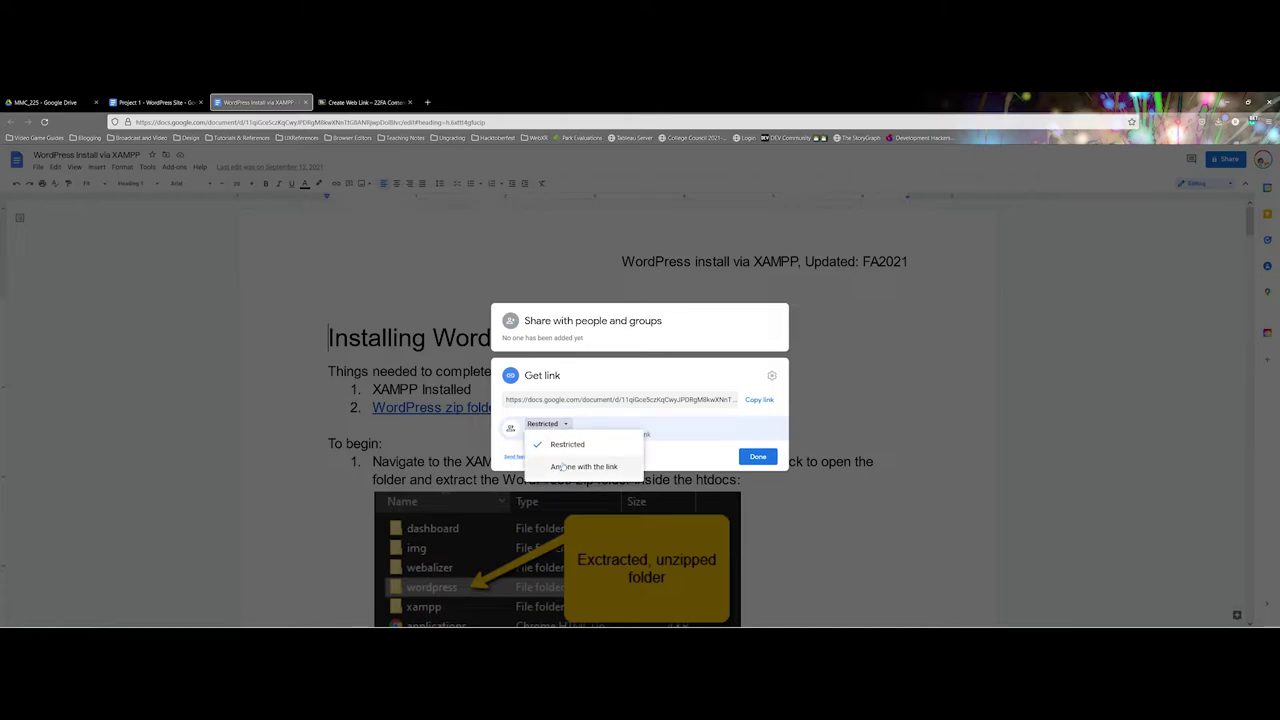
pyautogui.click(563, 464)
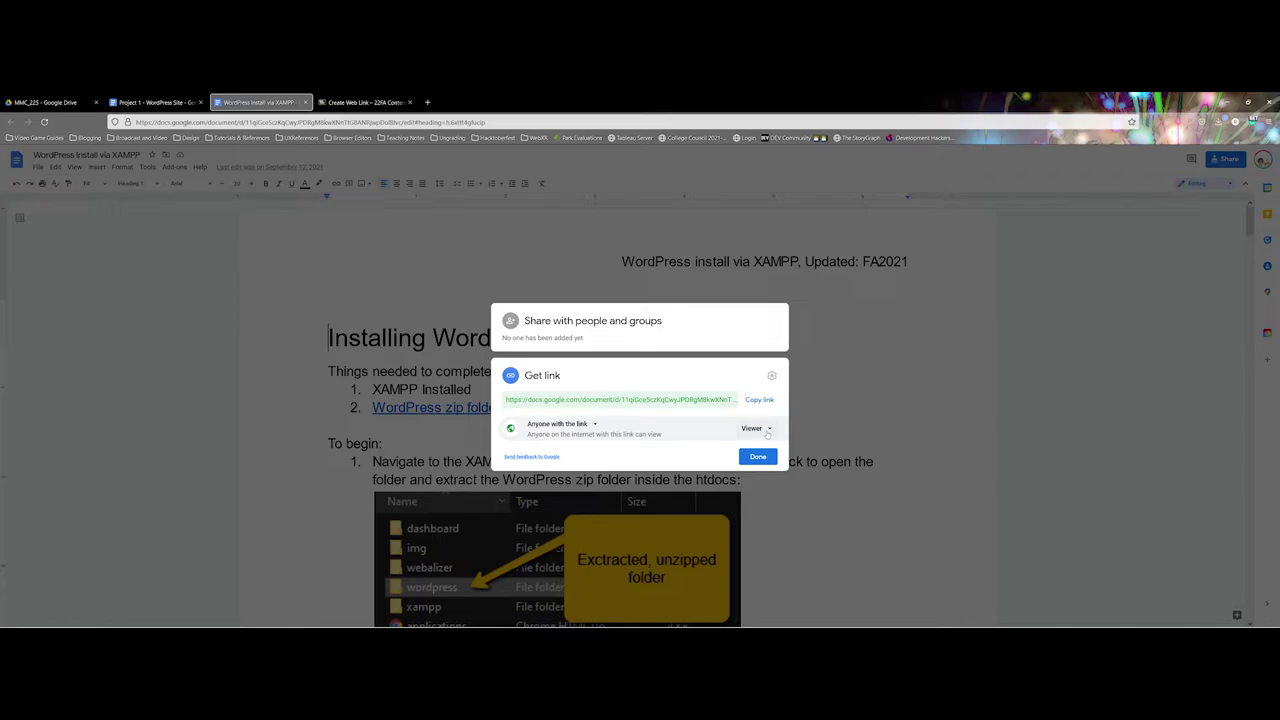
# Keep the link role as Viewer, copy the document's sharing link and switch back to the Blackboard web link form
pyautogui.click(756, 428)
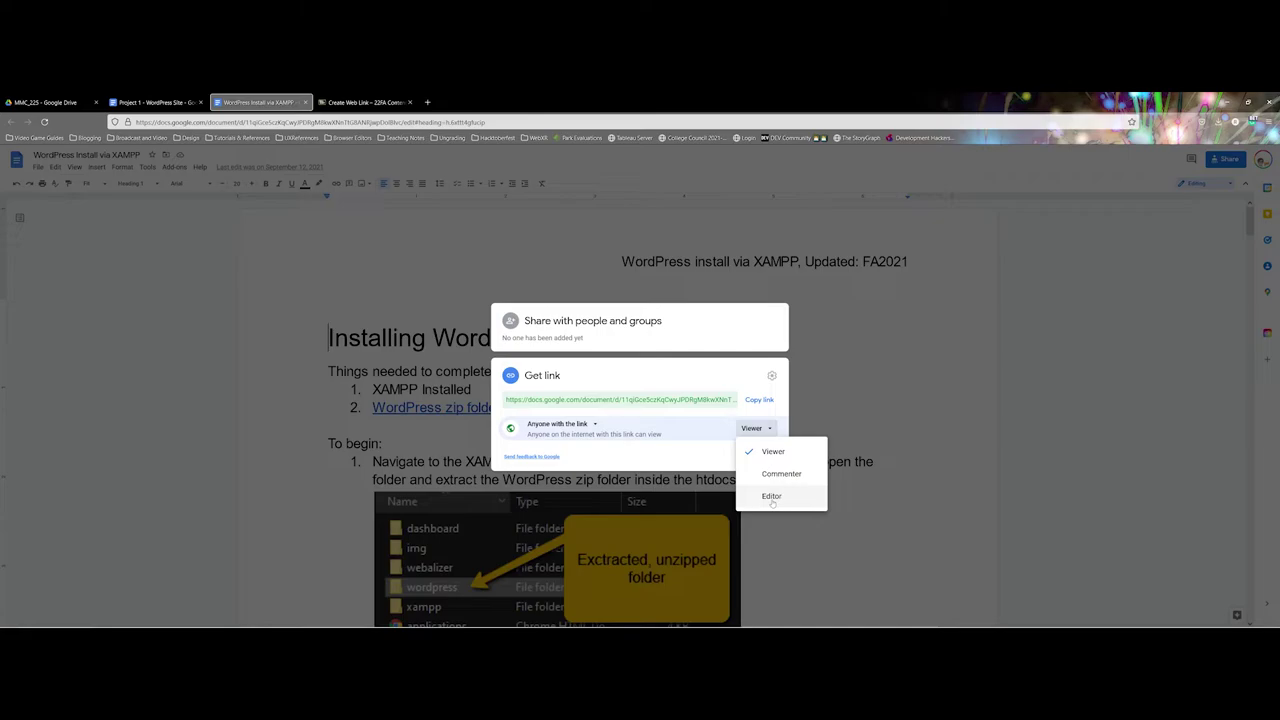
pyautogui.click(757, 428)
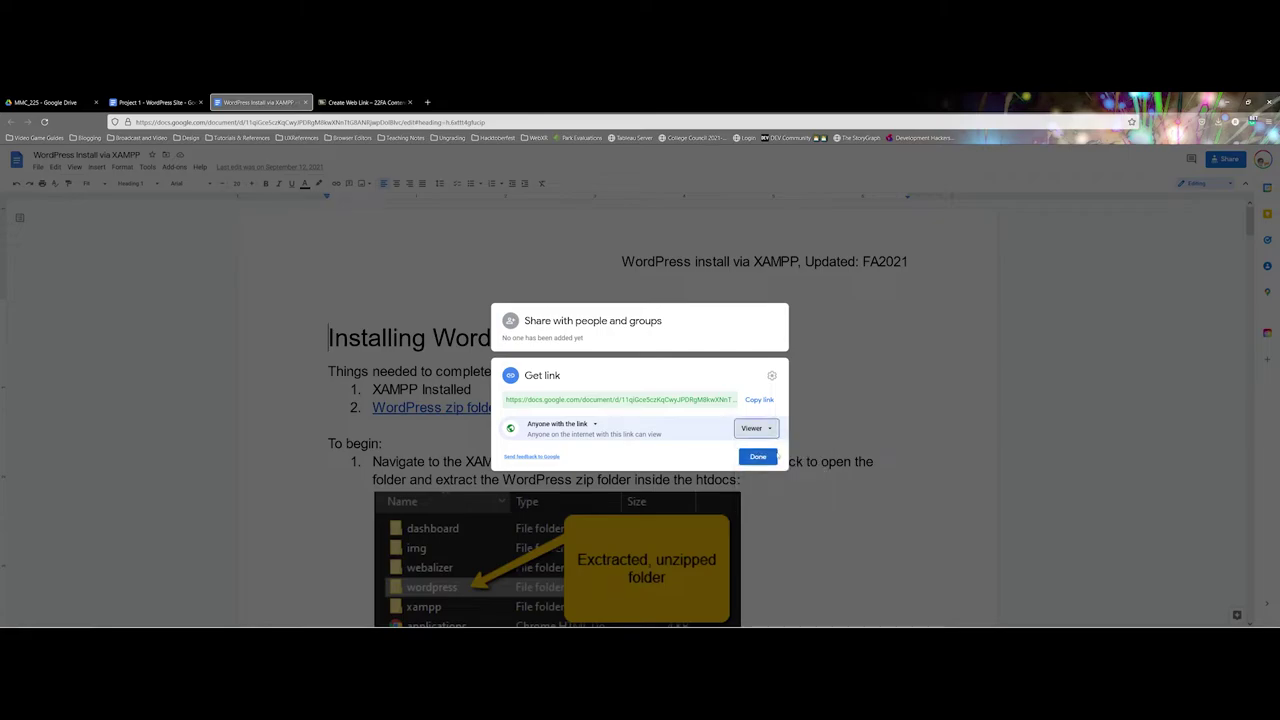
pyautogui.click(760, 400)
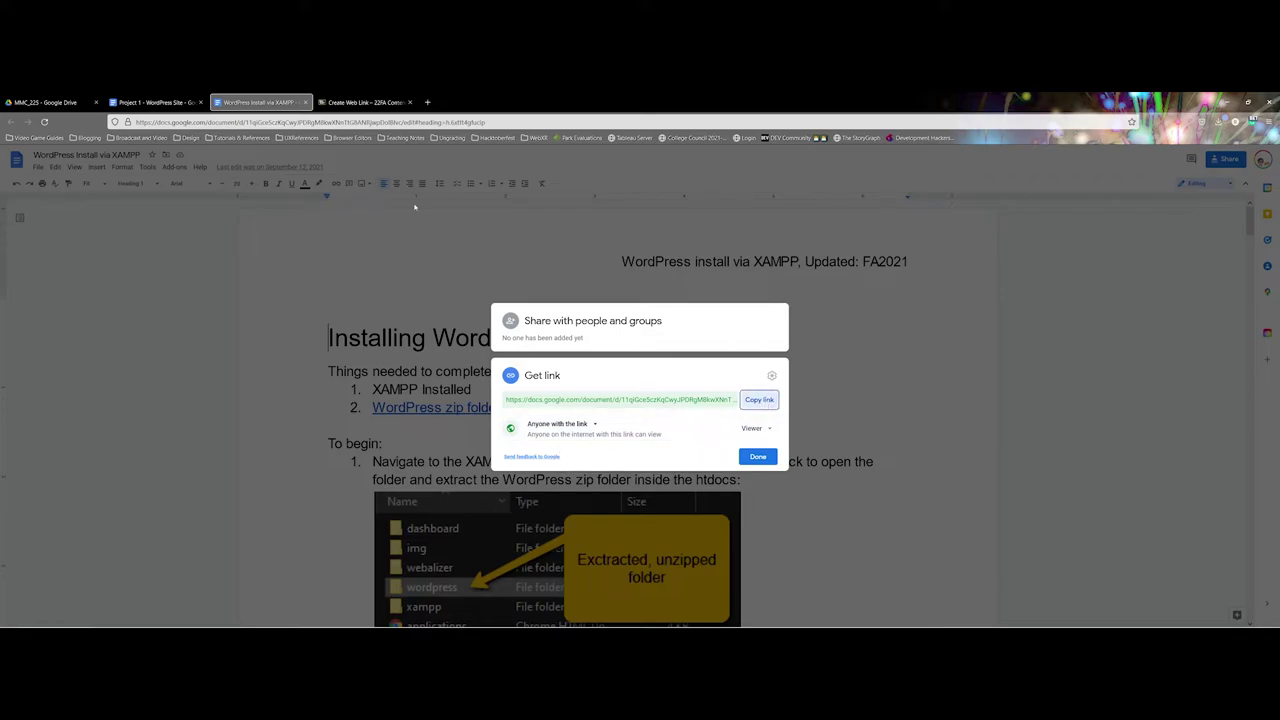
pyautogui.click(365, 102)
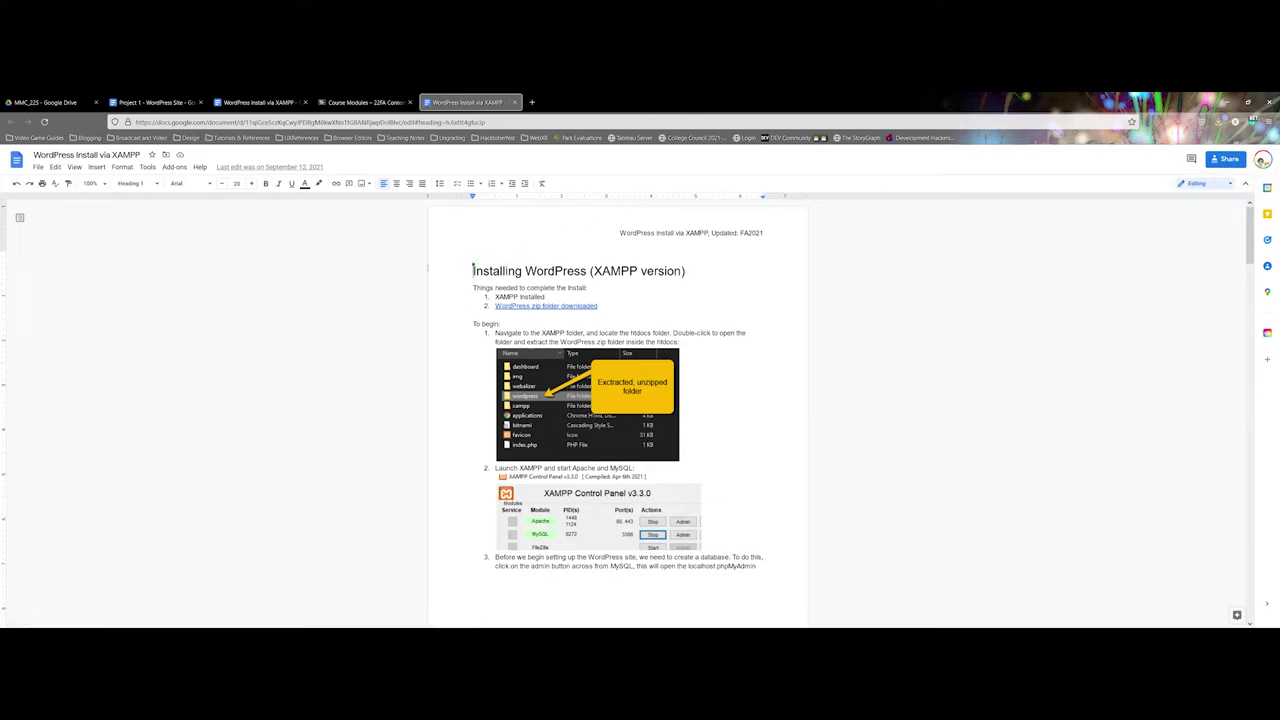
# Close the original WordPress Install via XAMPP document tab and return to Blackboard's Course Modules page
pyautogui.click(305, 102)
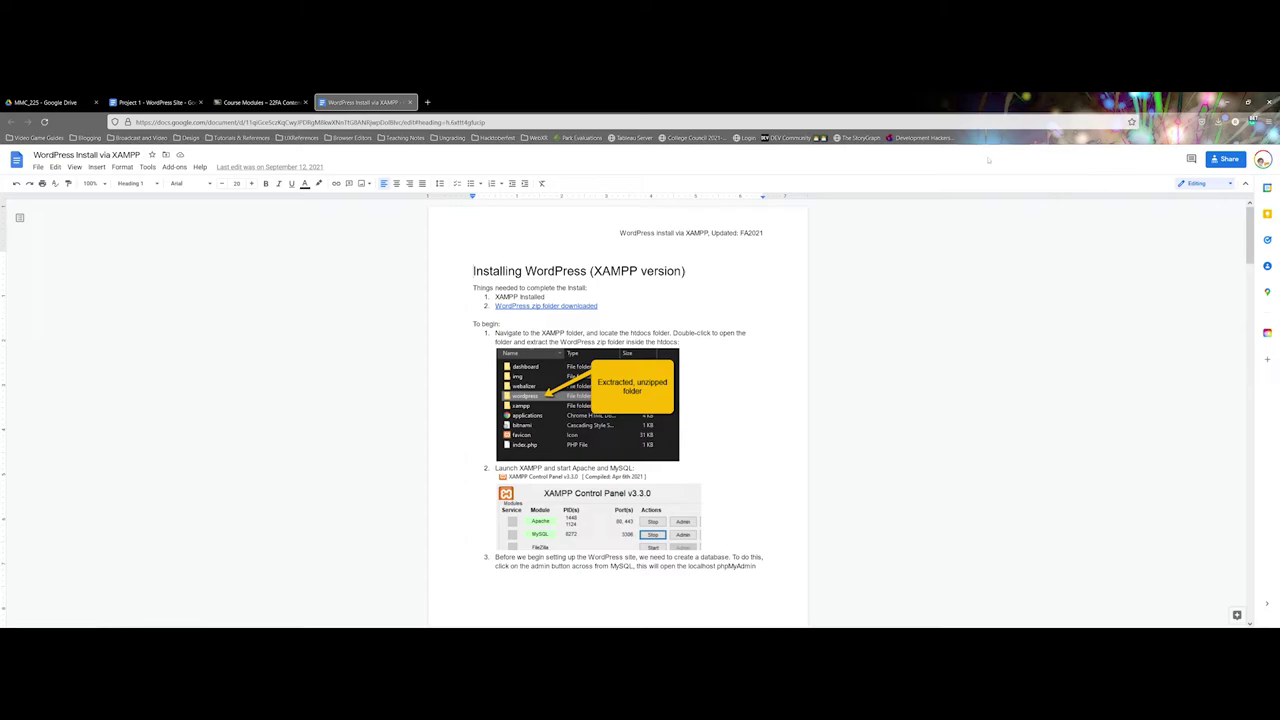
pyautogui.click(226, 100)
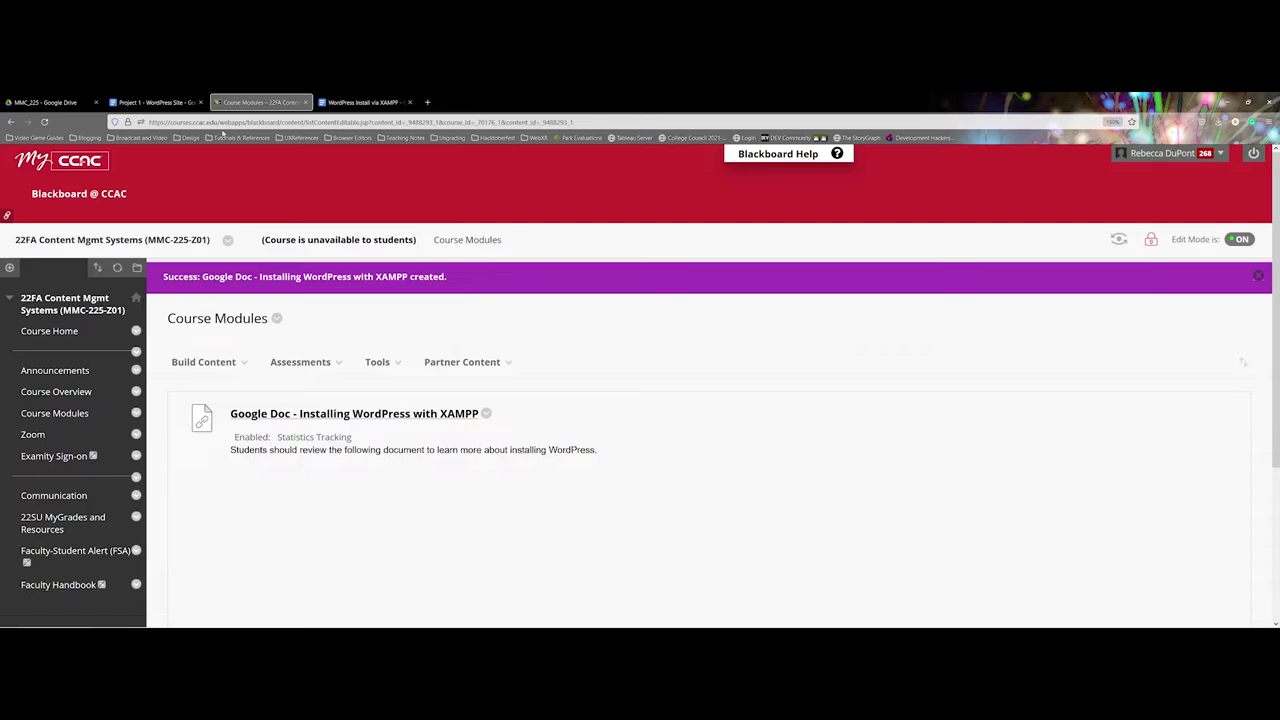
# Create a new assignment in the Blackboard Course Modules and name it "Project 1"
pyautogui.click(300, 362)
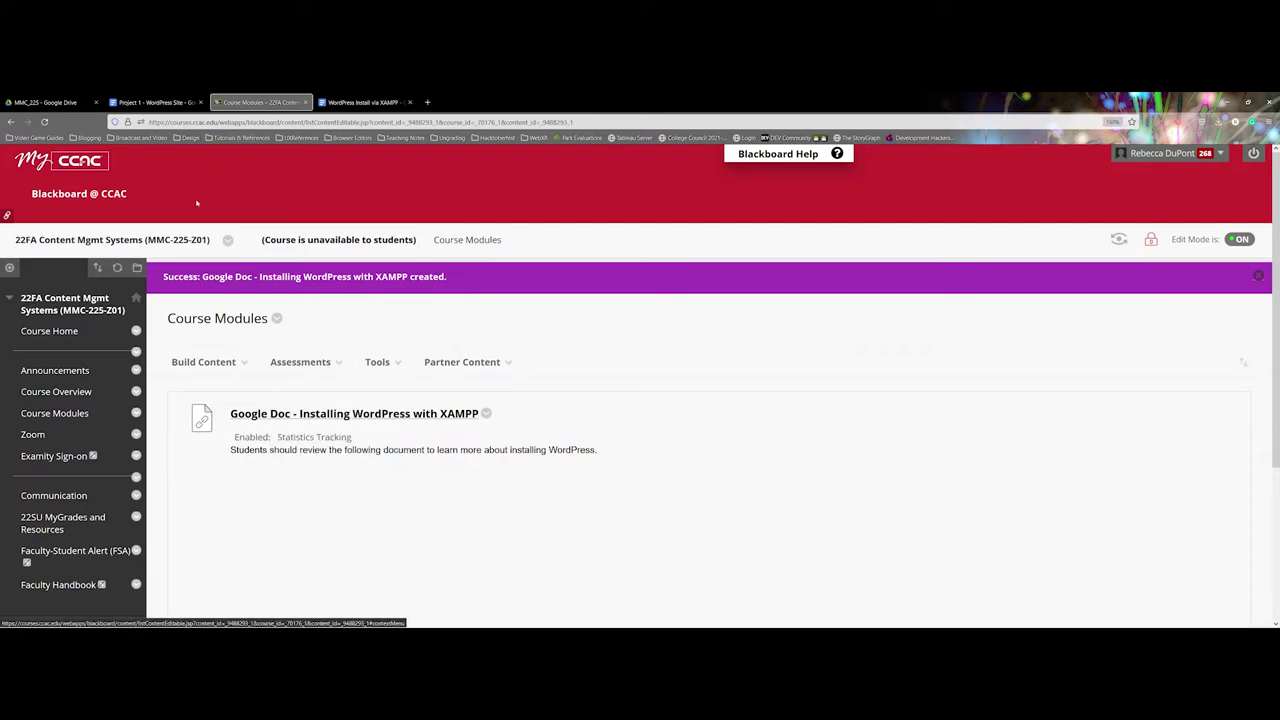
pyautogui.click(155, 102)
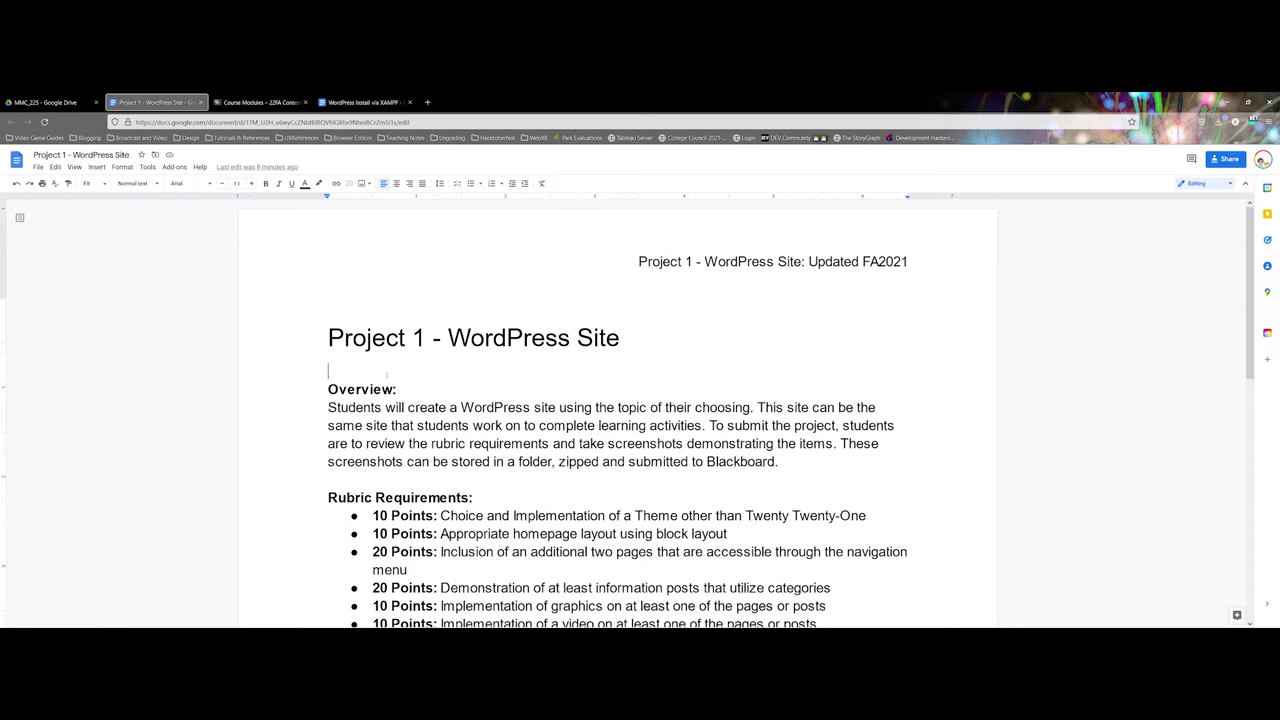
pyautogui.click(257, 103)
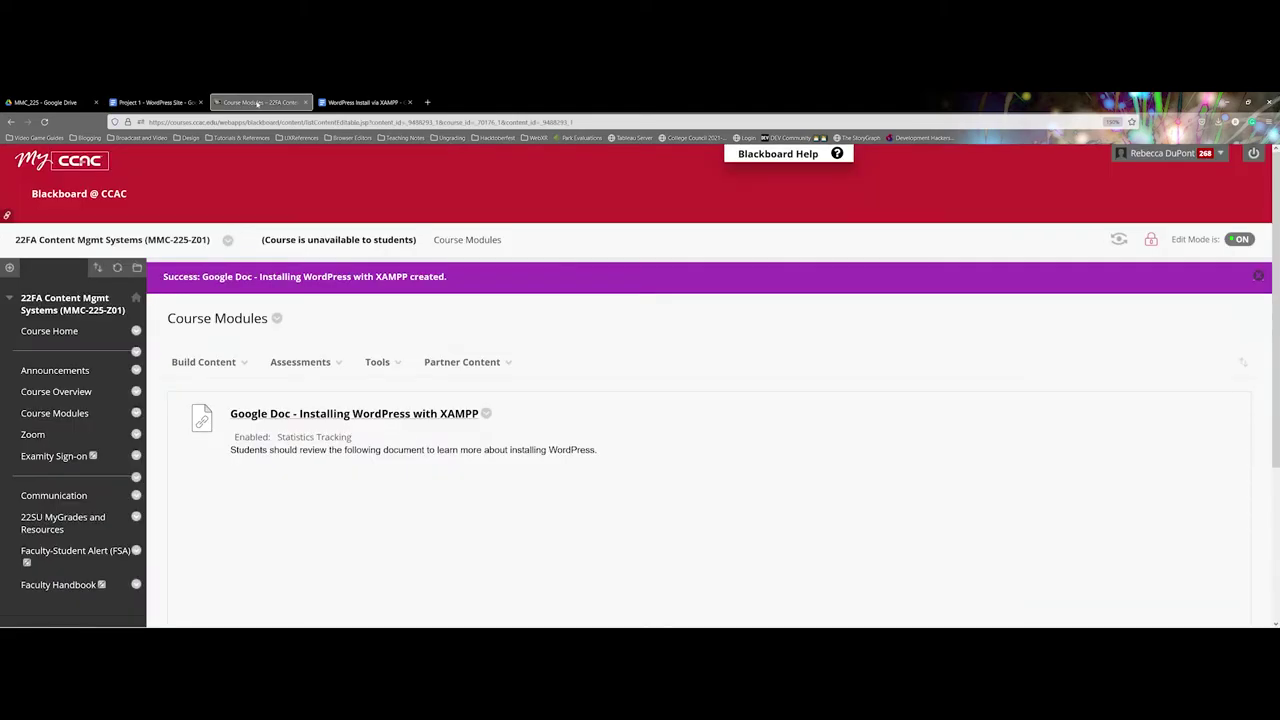
pyautogui.click(322, 364)
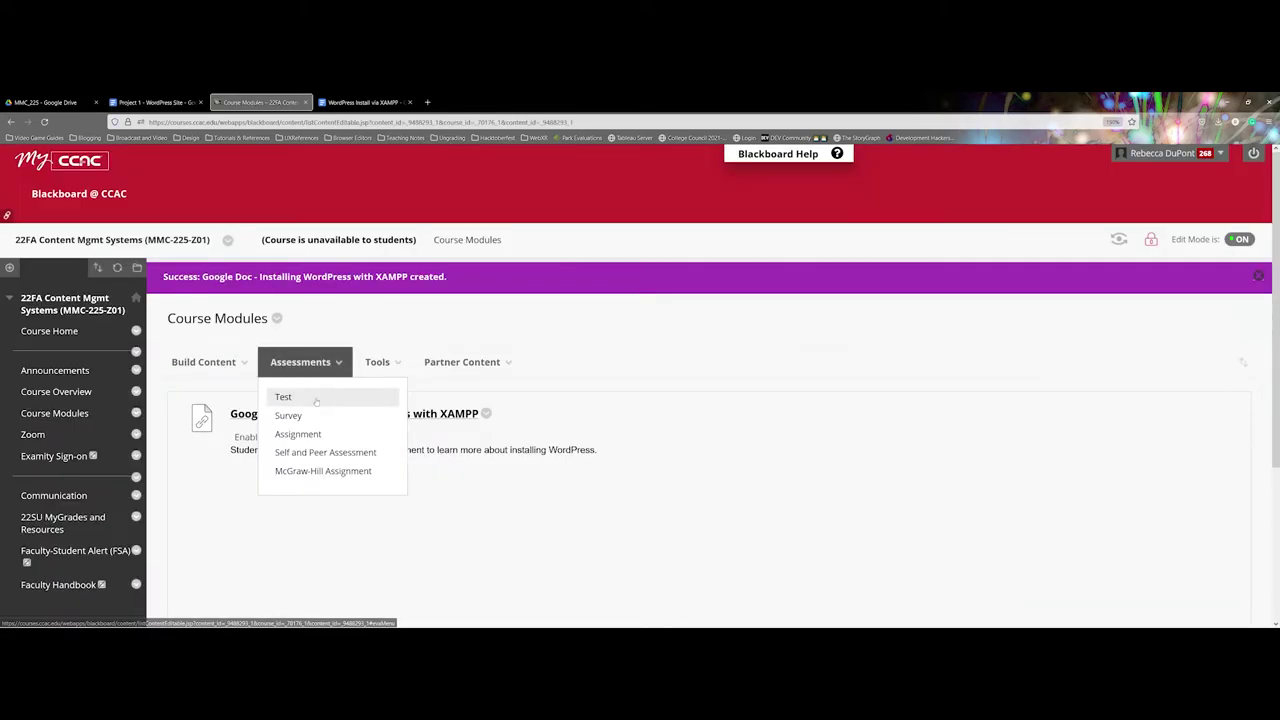
pyautogui.click(298, 434)
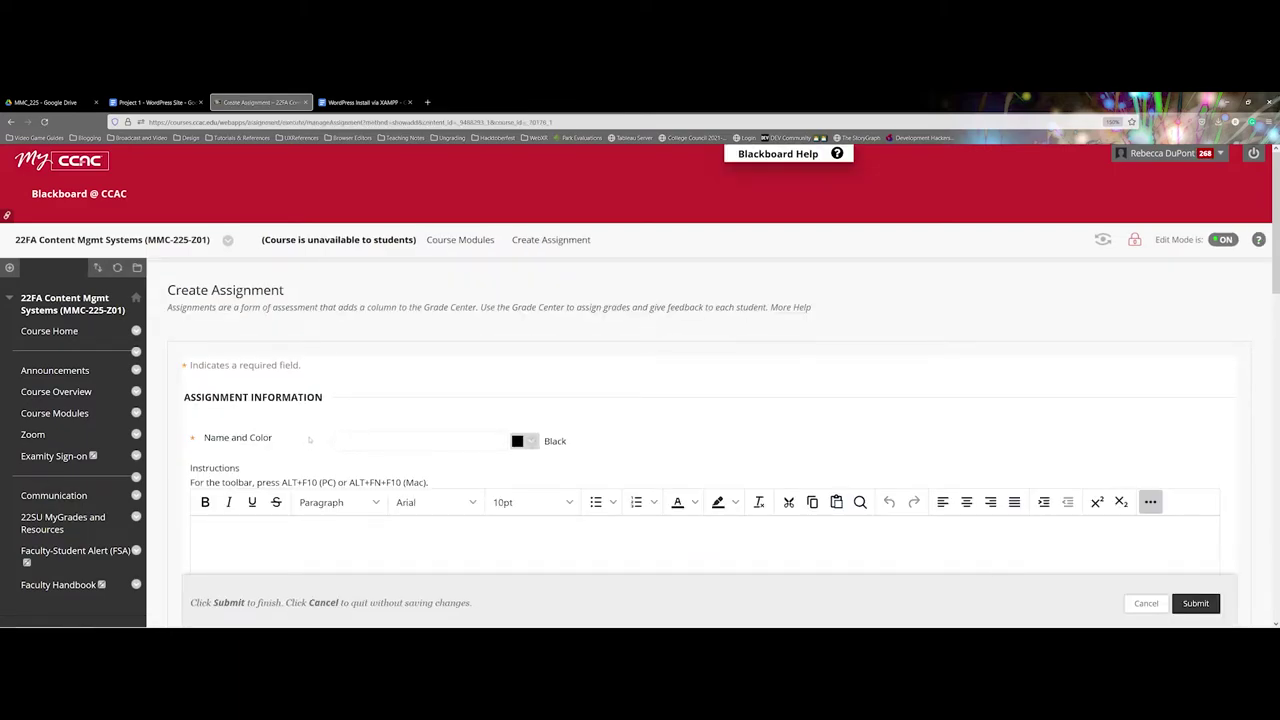
pyautogui.write('Project 1')
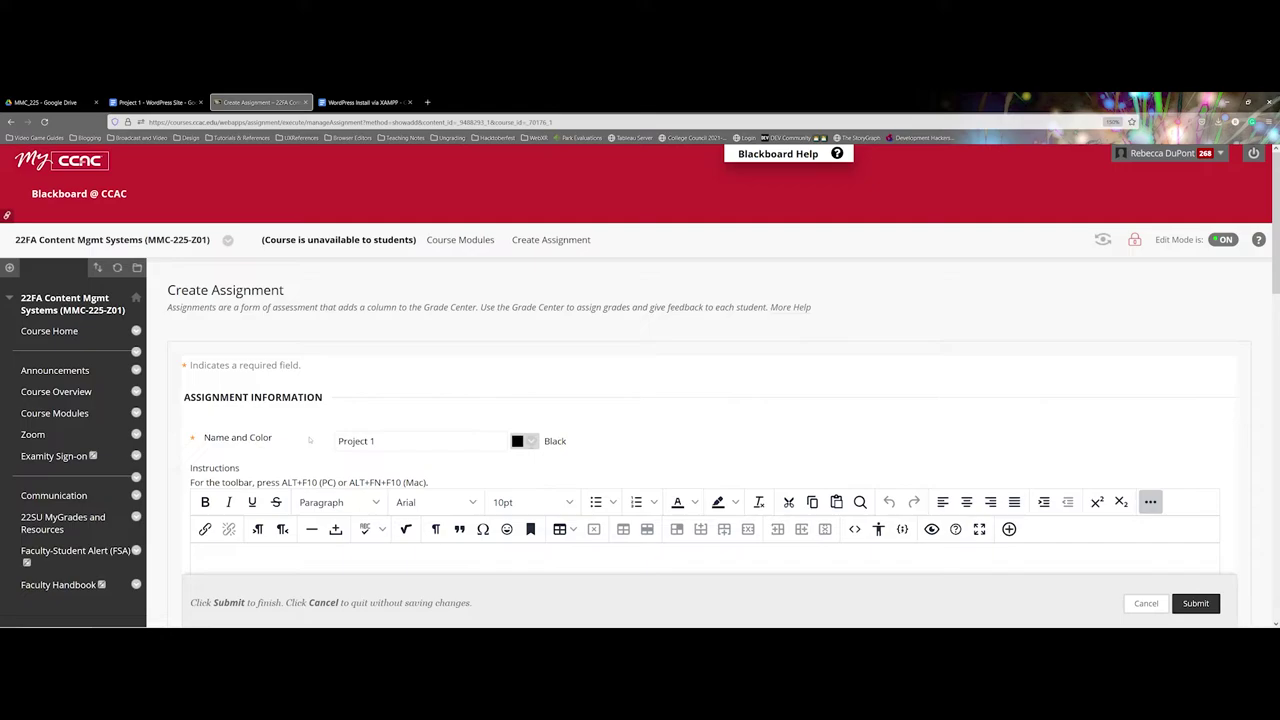
# Enter "Google Doc - Rubric for Project 1" as the assignment instructions and format the text as bold 24 pt
pyautogui.scroll(-5, 300, 445)
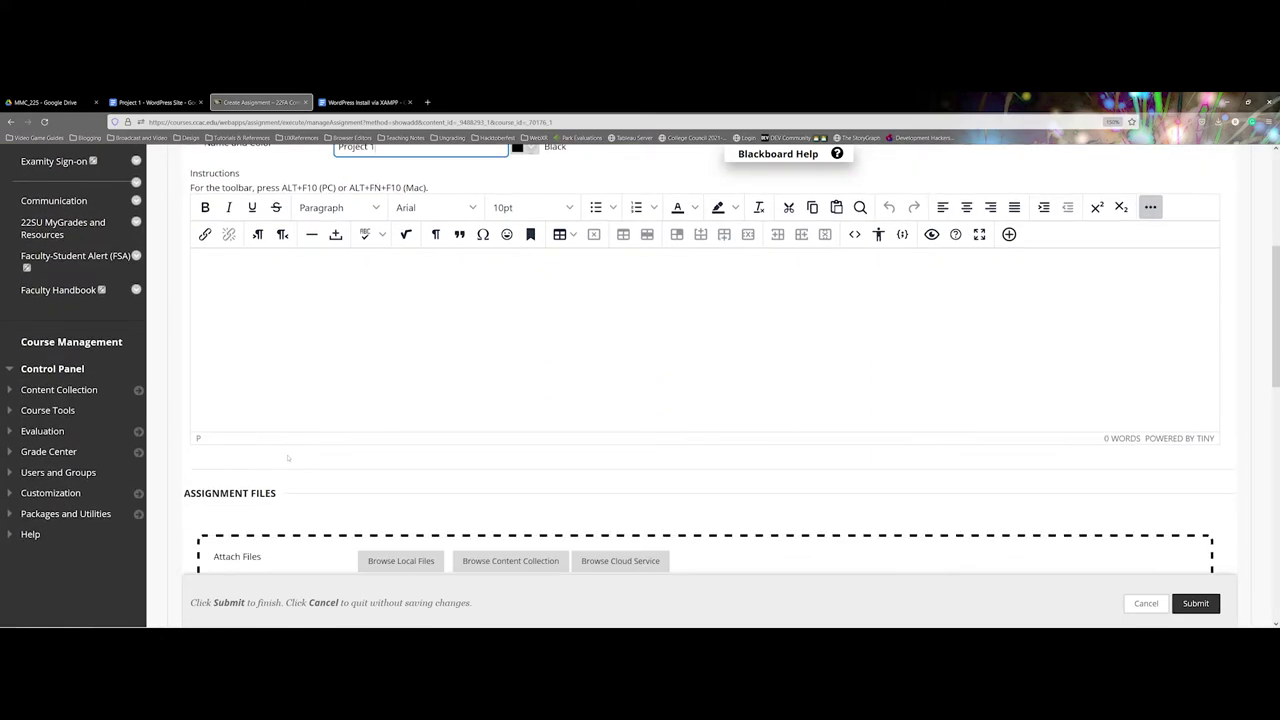
pyautogui.click(282, 359)
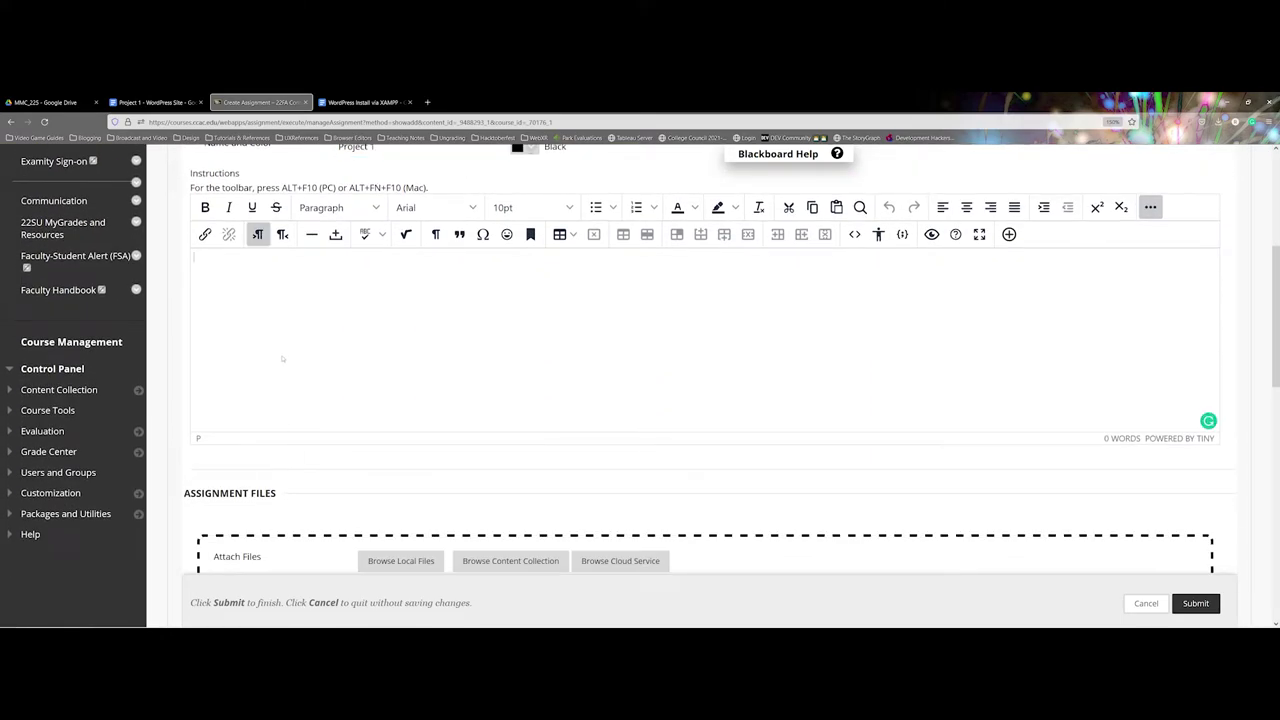
pyautogui.write('Google Doc - Rubric for Proj')
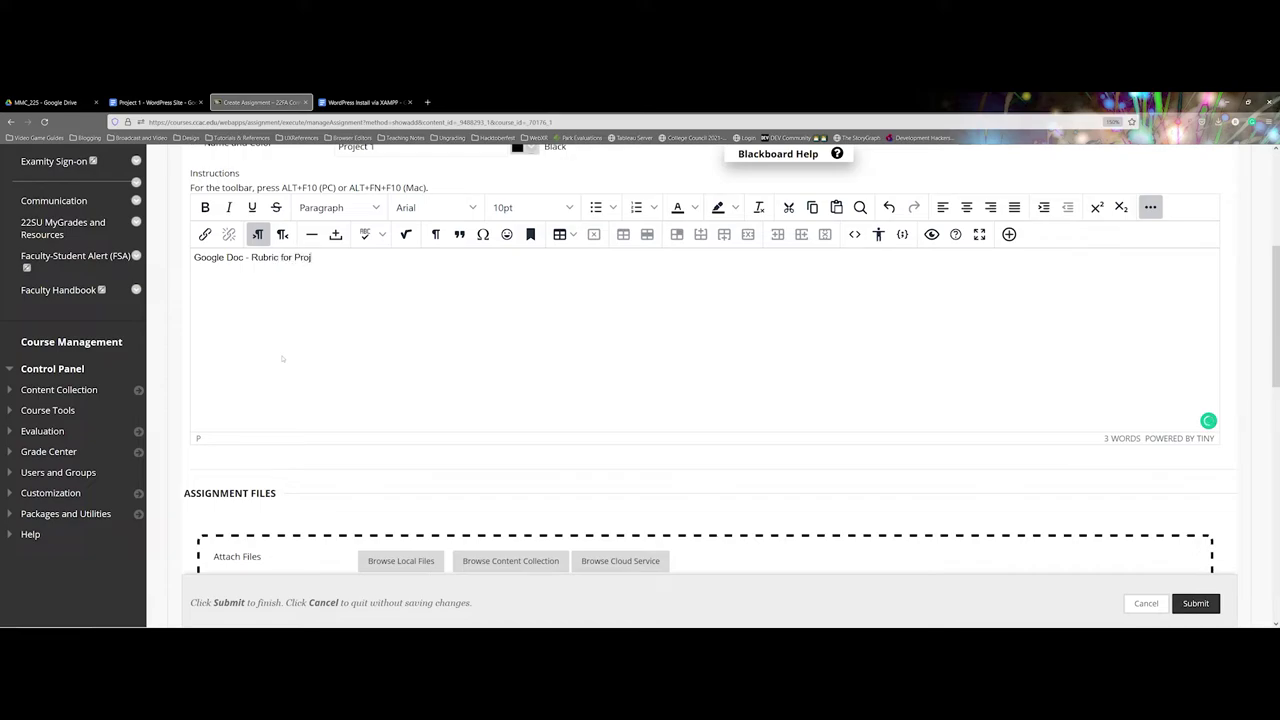
pyautogui.write('ect 1')
pyautogui.moveTo(333, 258); pyautogui.dragTo(173, 263)
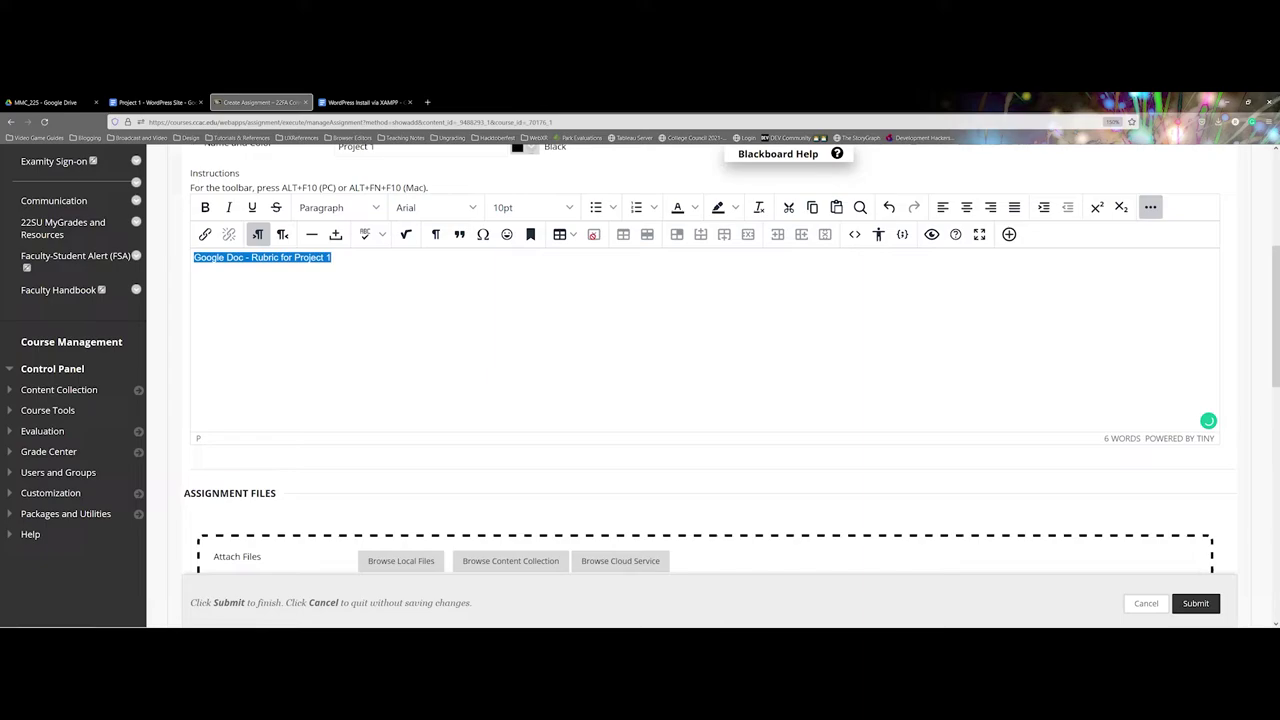
pyautogui.click(530, 207)
pyautogui.click(515, 347)
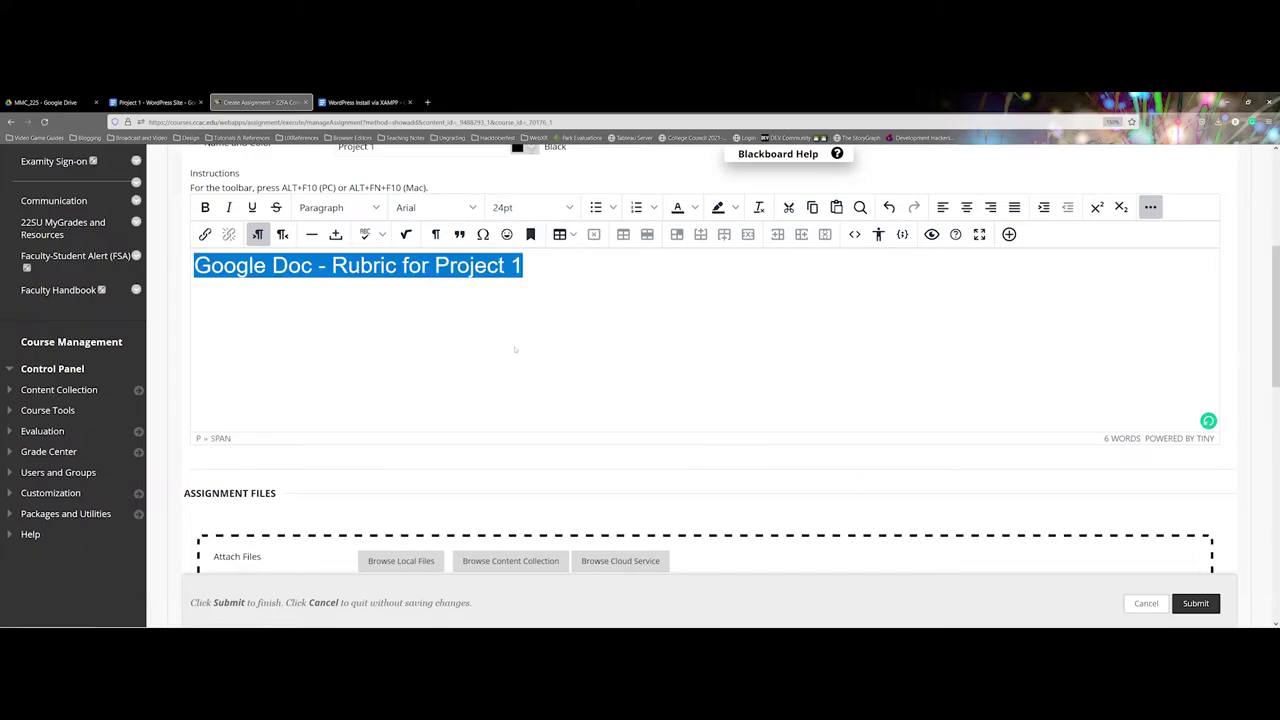
pyautogui.hotkey('ctrl', 'b')
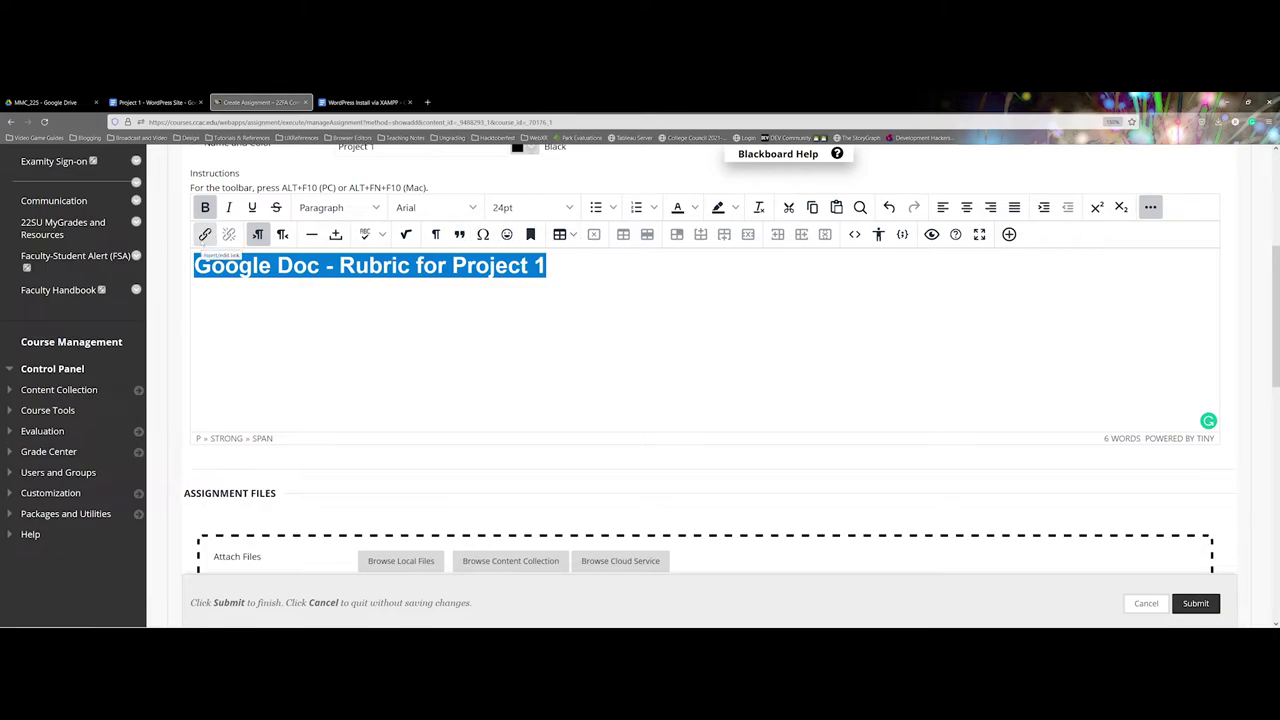
# Start a link on the rubric text, then set the Project 1 - WordPress Site Google Doc's link role to Viewer and copy its sharing link
pyautogui.click(204, 234)
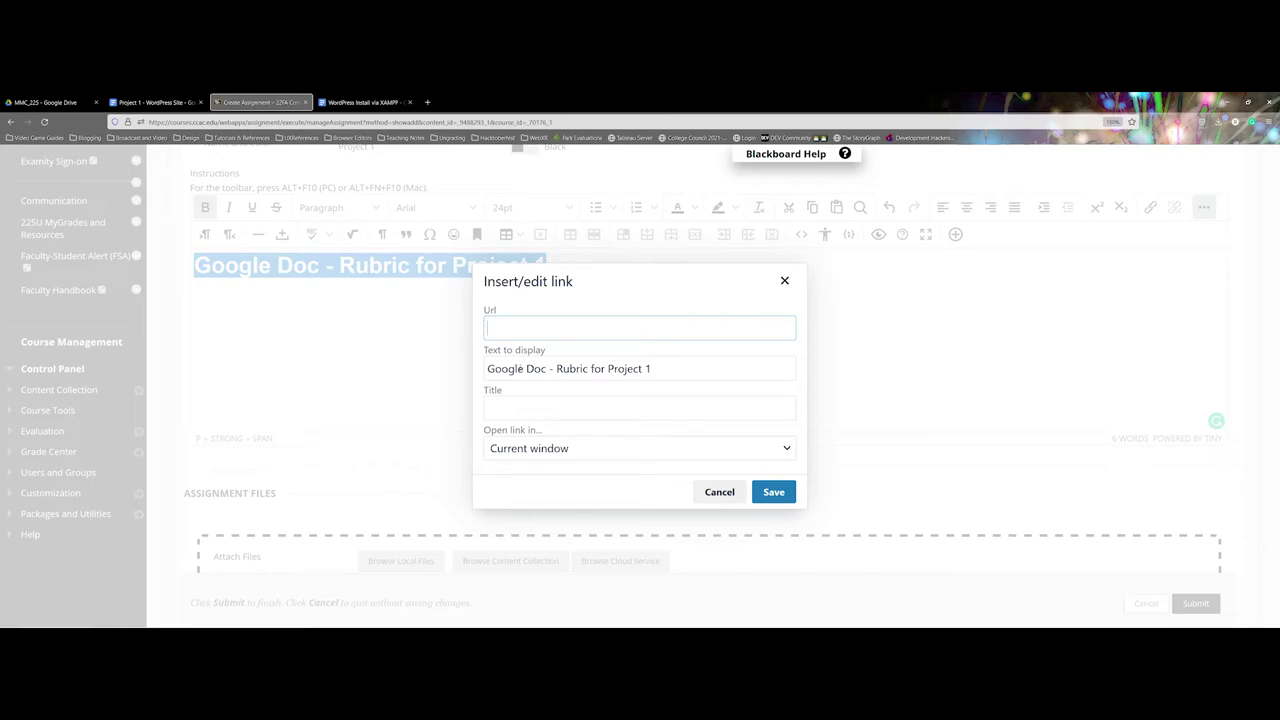
pyautogui.click(157, 103)
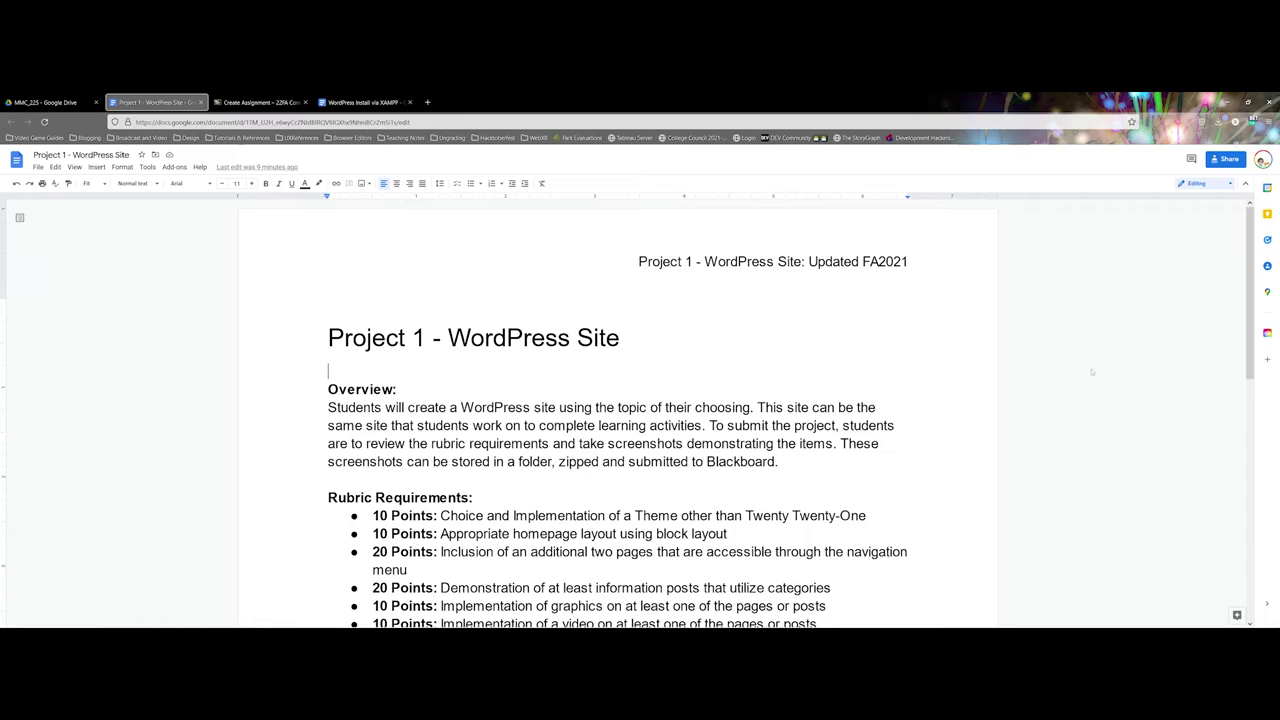
pyautogui.click(1224, 159)
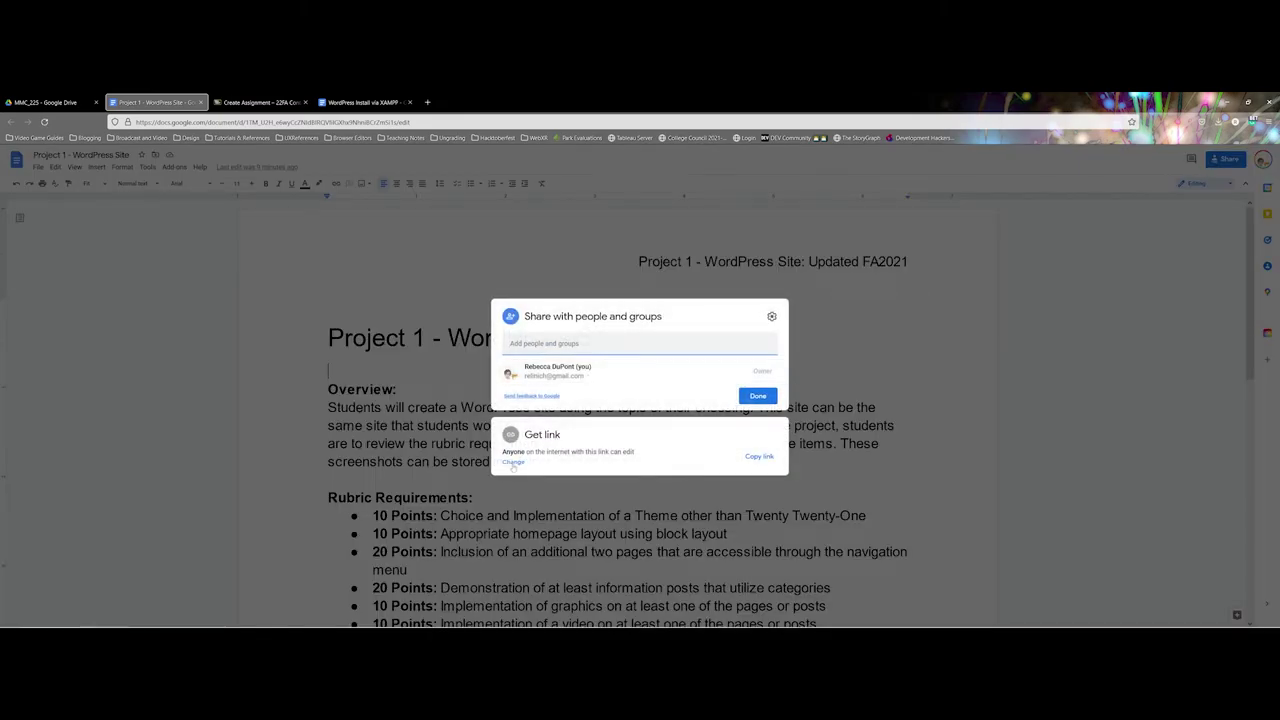
pyautogui.click(513, 462)
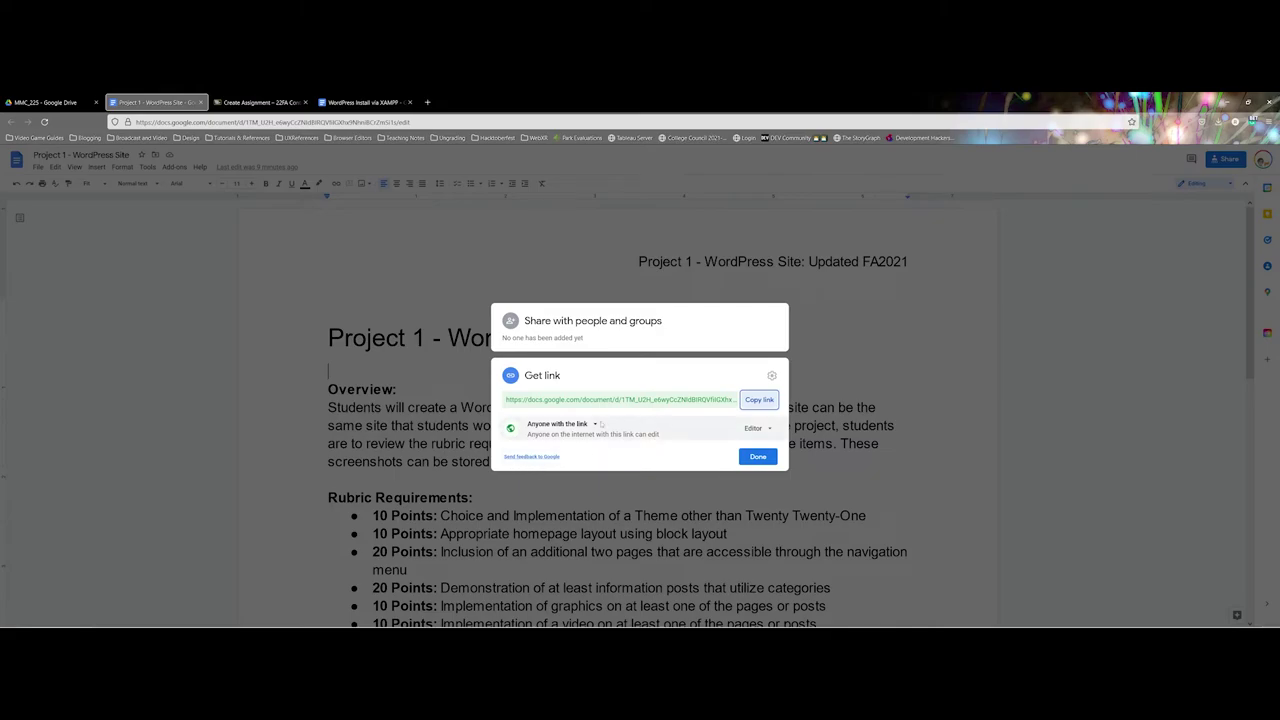
pyautogui.click(753, 429)
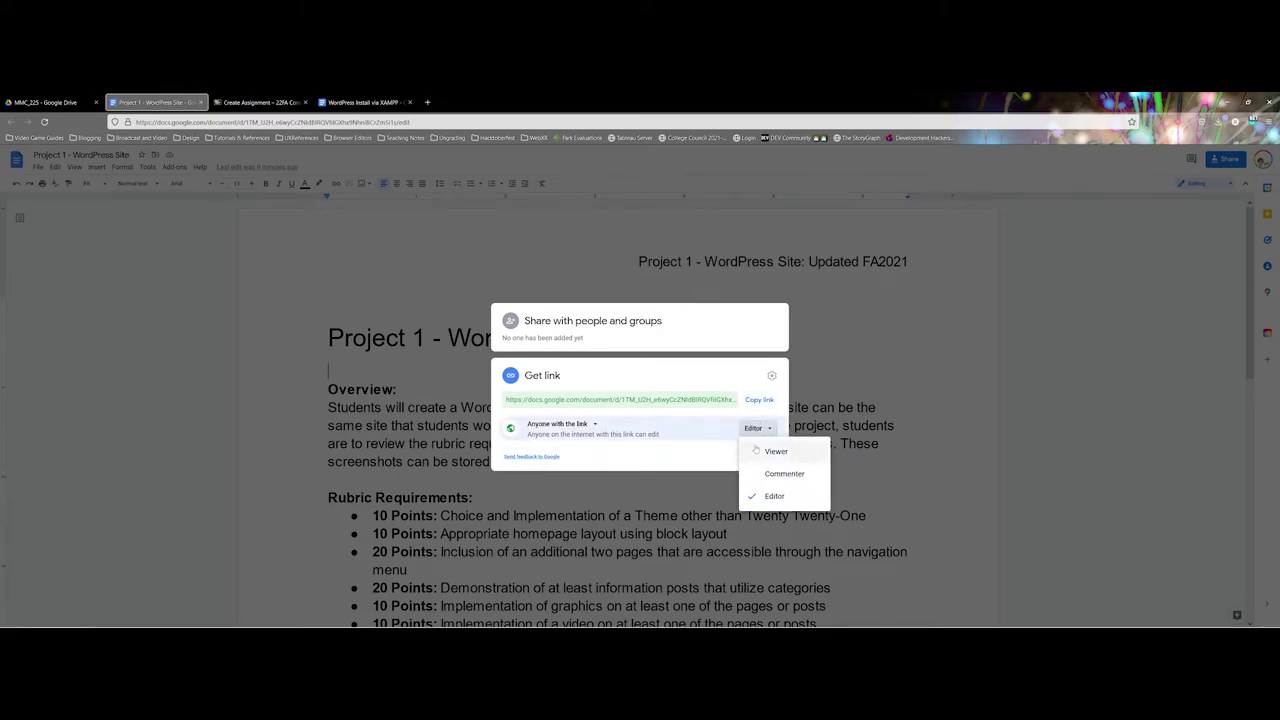
pyautogui.click(757, 448)
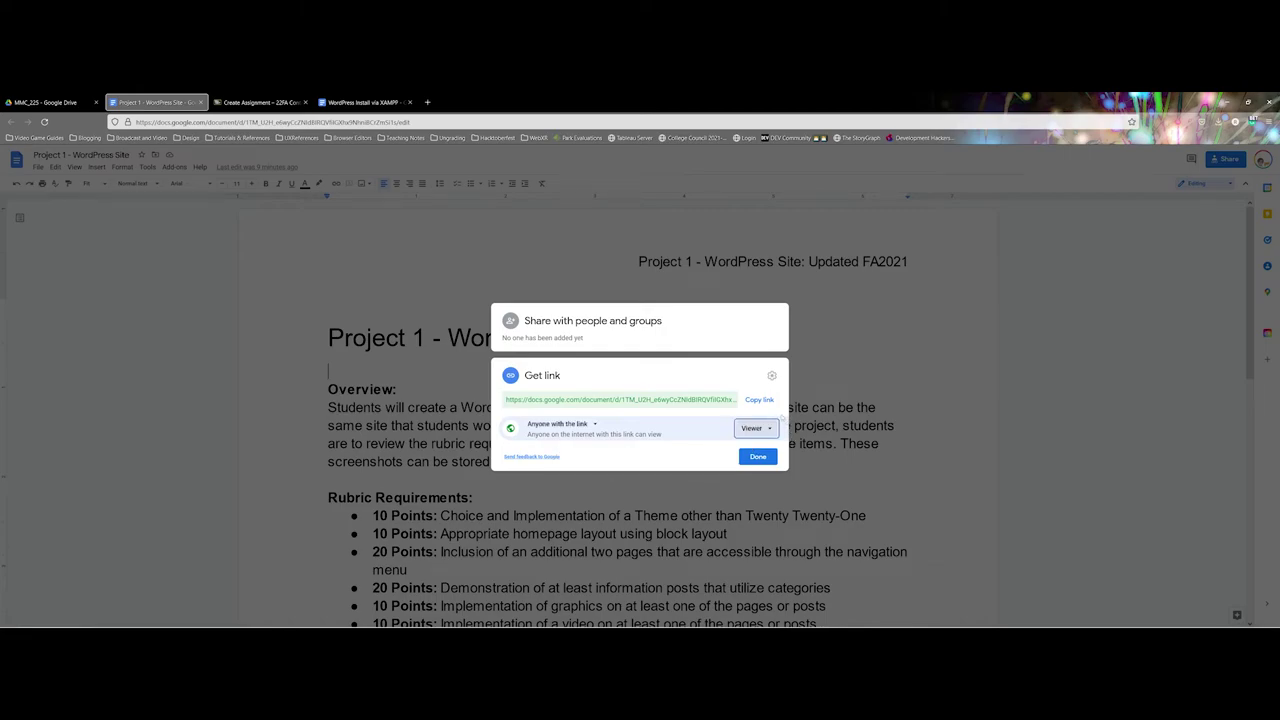
pyautogui.click(759, 400)
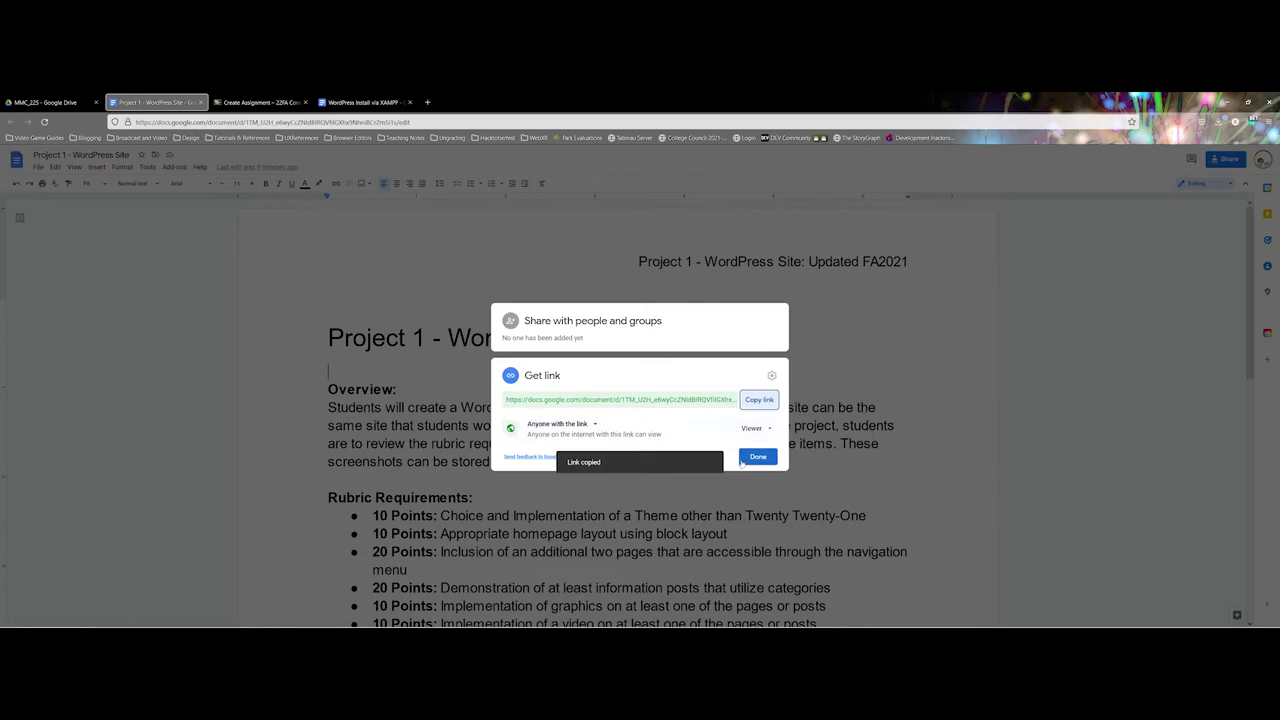
# Return to Blackboard and link the rubric text to the copied document URL, set to open in a new window
pyautogui.click(245, 101)
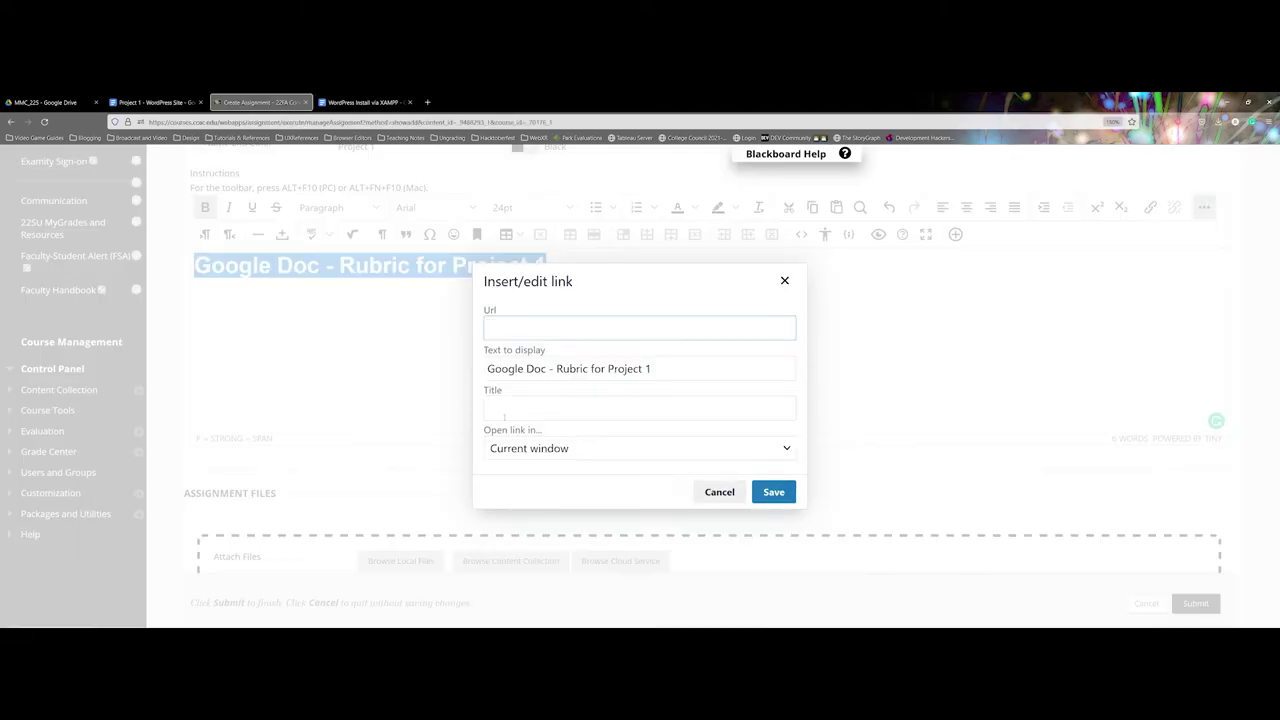
pyautogui.hotkey('ctrl', 'v')
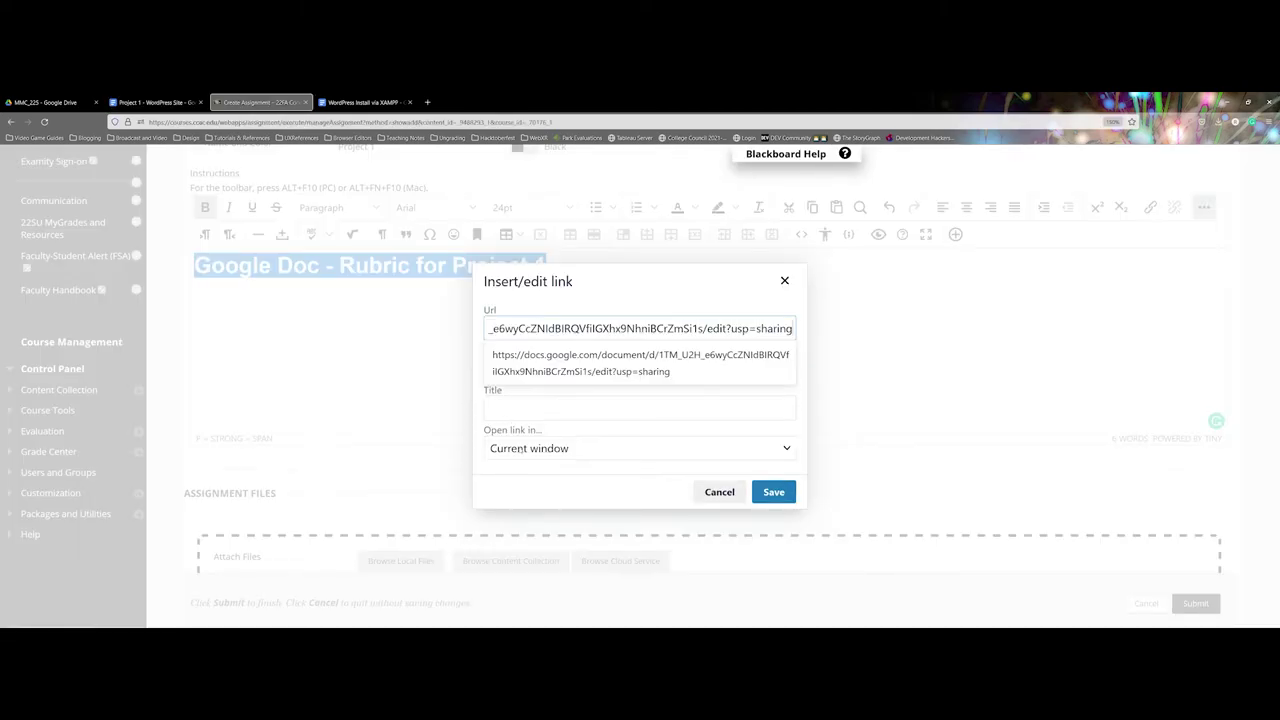
pyautogui.click(521, 449)
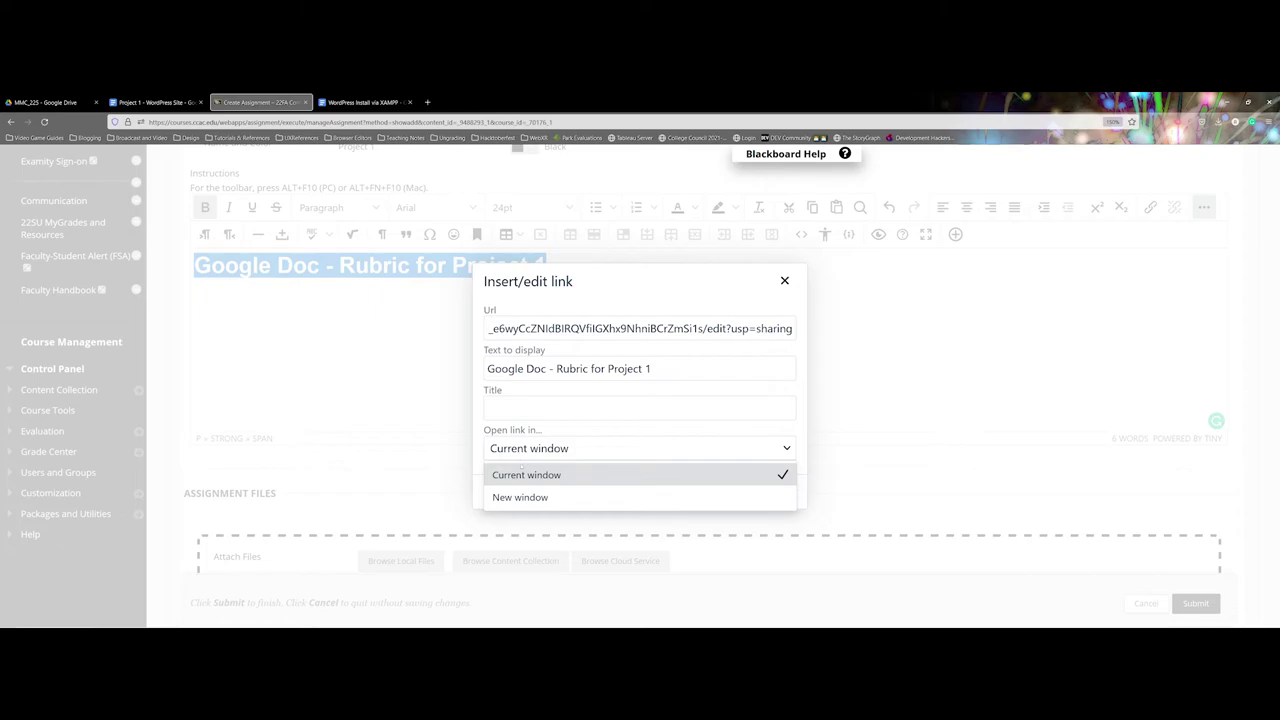
pyautogui.click(530, 497)
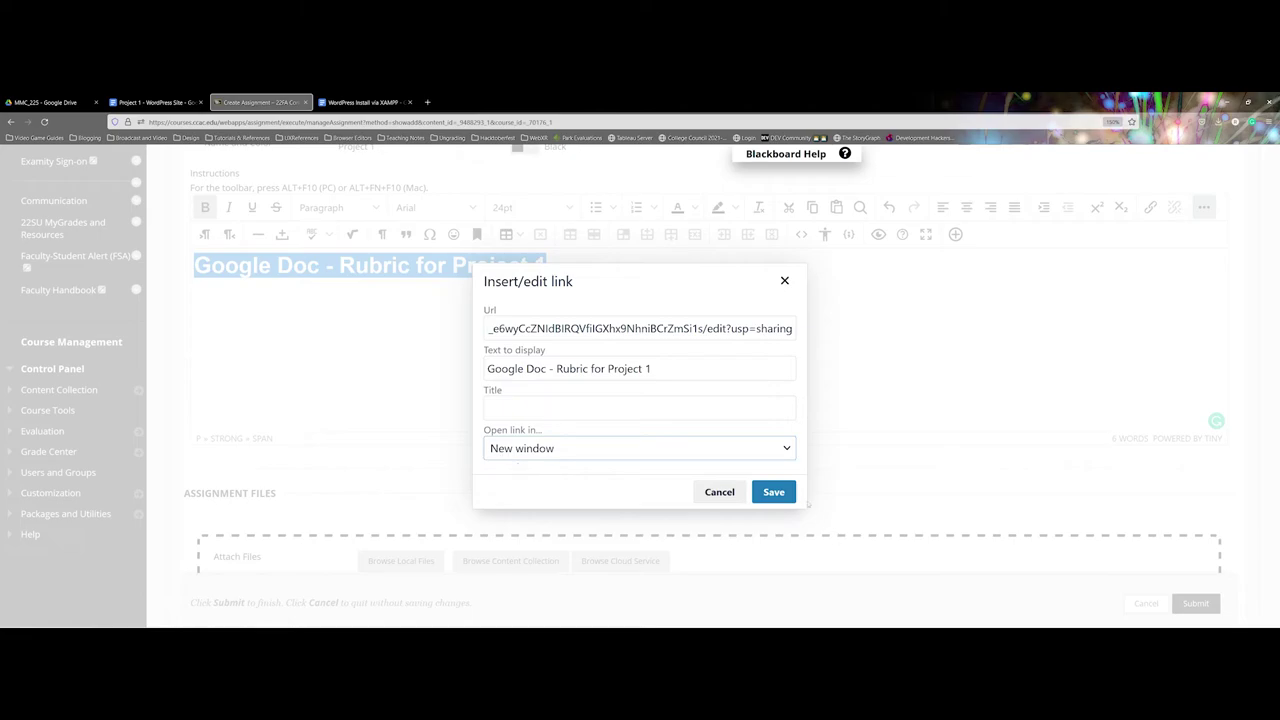
pyautogui.click(763, 484)
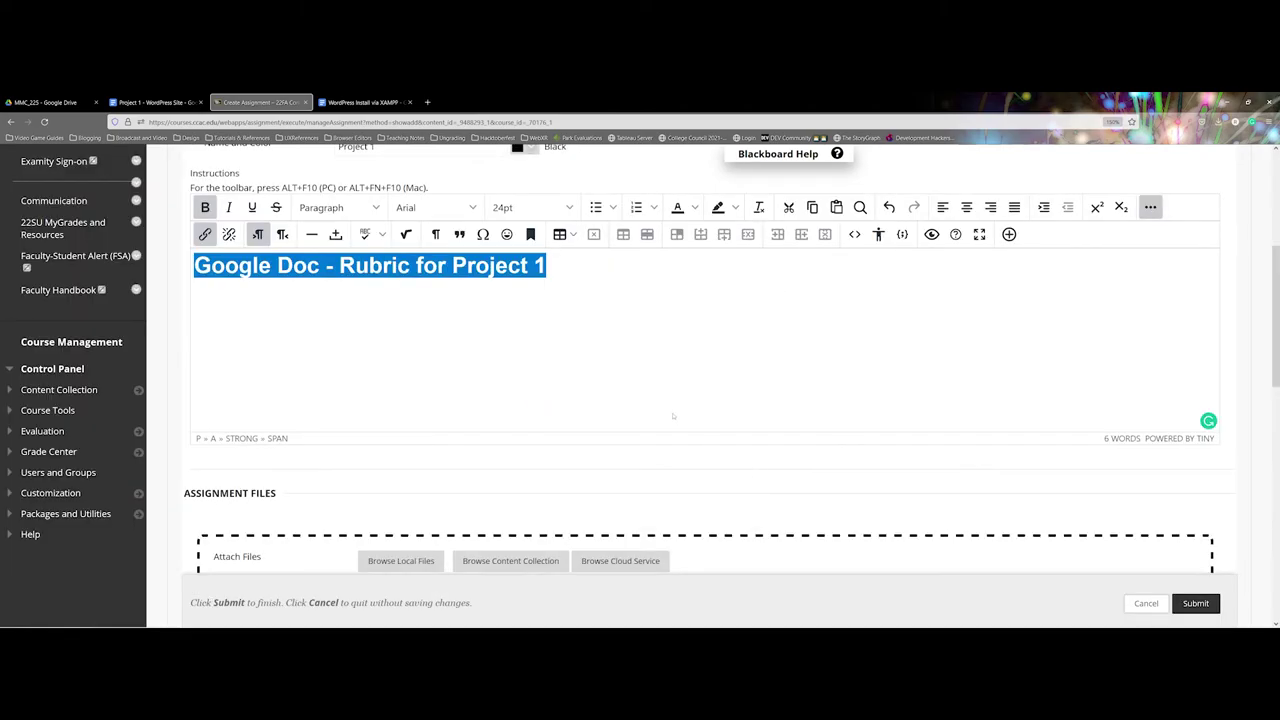
pyautogui.click(571, 310)
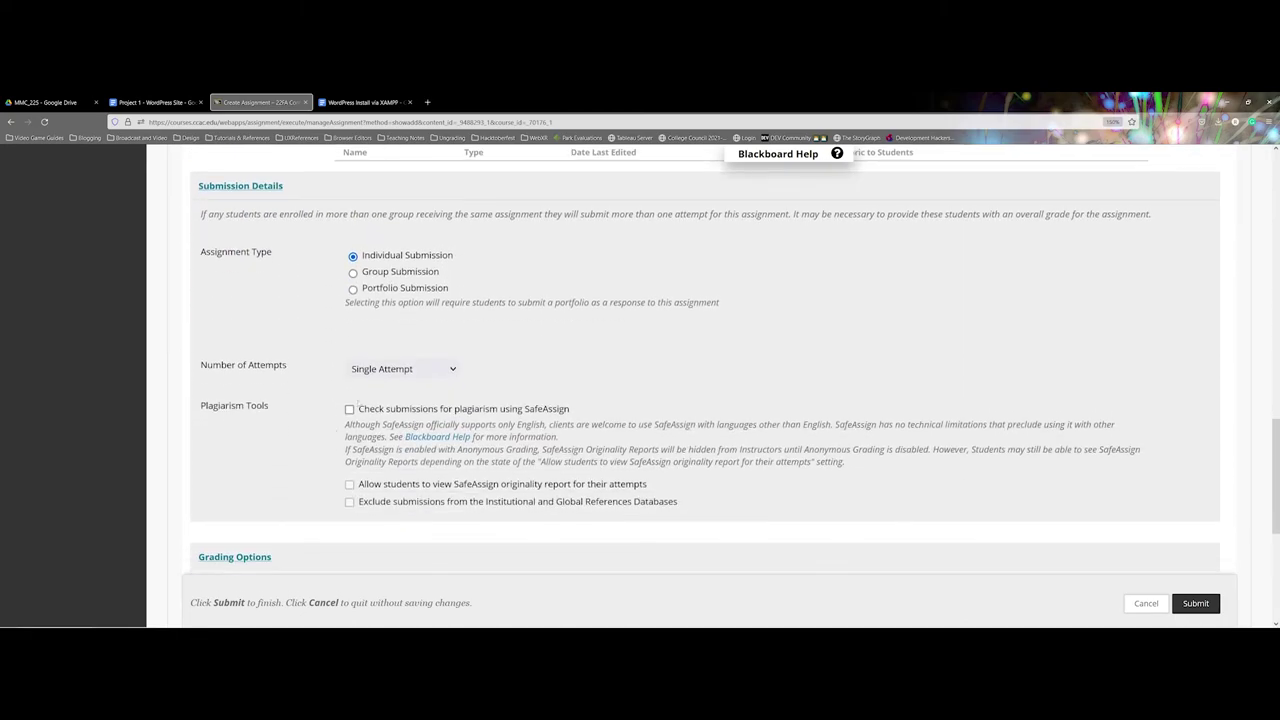
# Choose the number of attempts allowed in the submission details and submit the Project 1 assignment
pyautogui.click(404, 369)
pyautogui.click(400, 420)
pyautogui.scroll(-5, 135, 413)
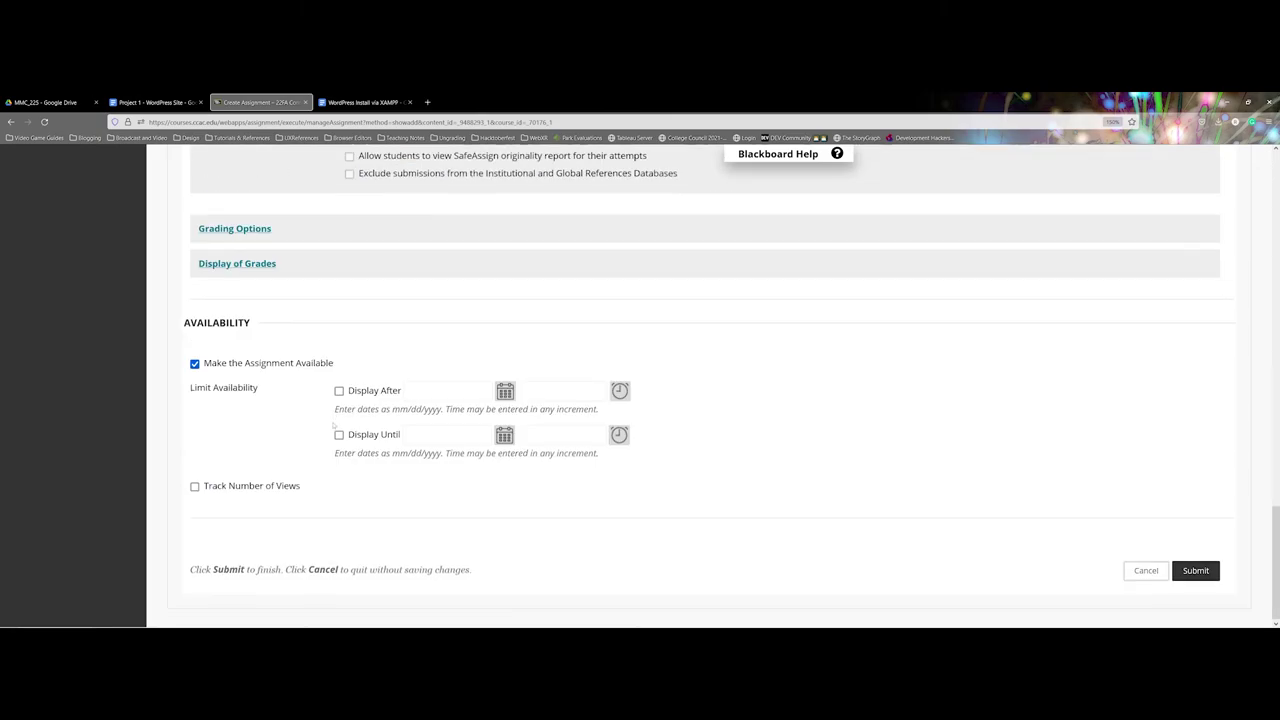
pyautogui.click(1180, 570)
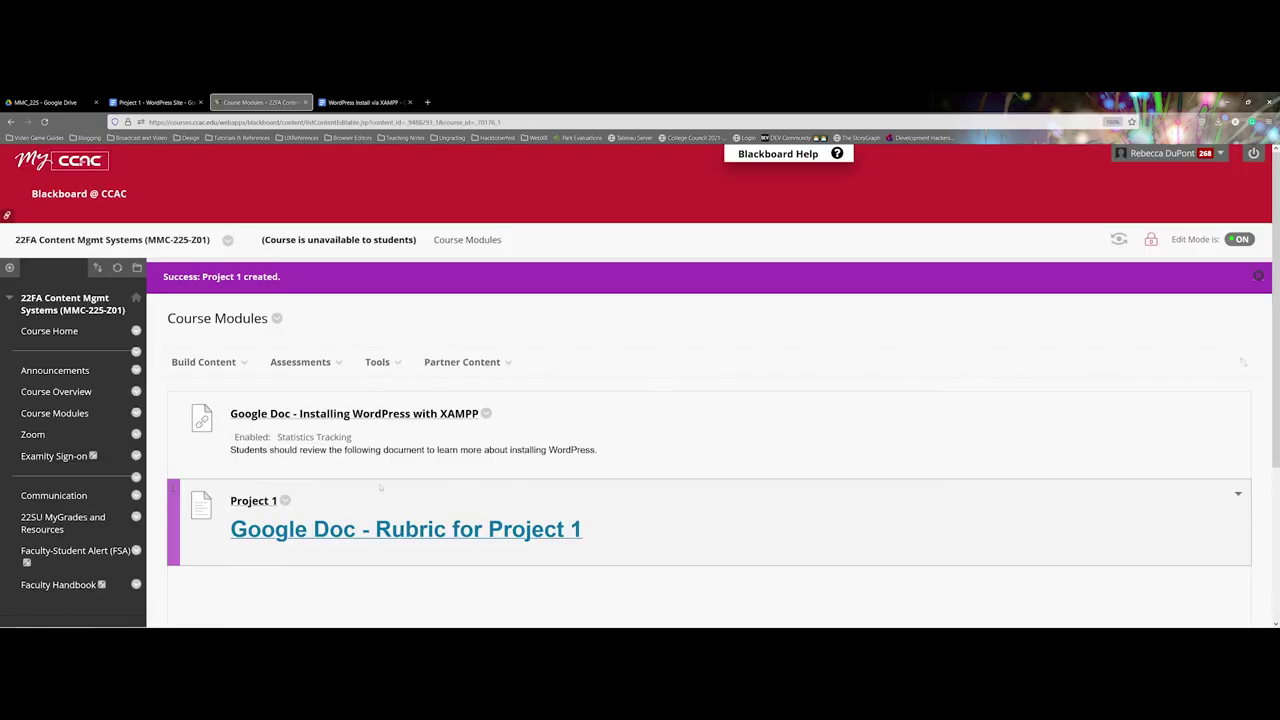
# Open the Project 1 assignment and its rubric link to check the linked document, then close that extra document tab
pyautogui.click(252, 501)
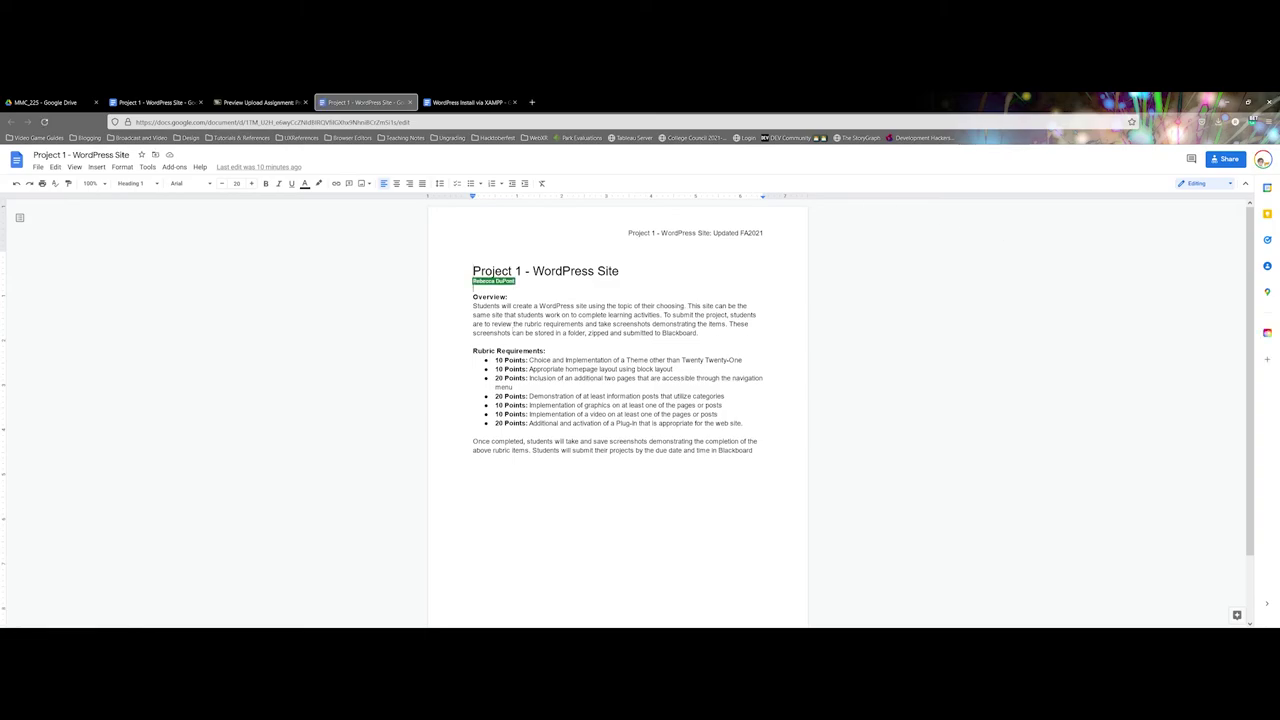
pyautogui.click(229, 99)
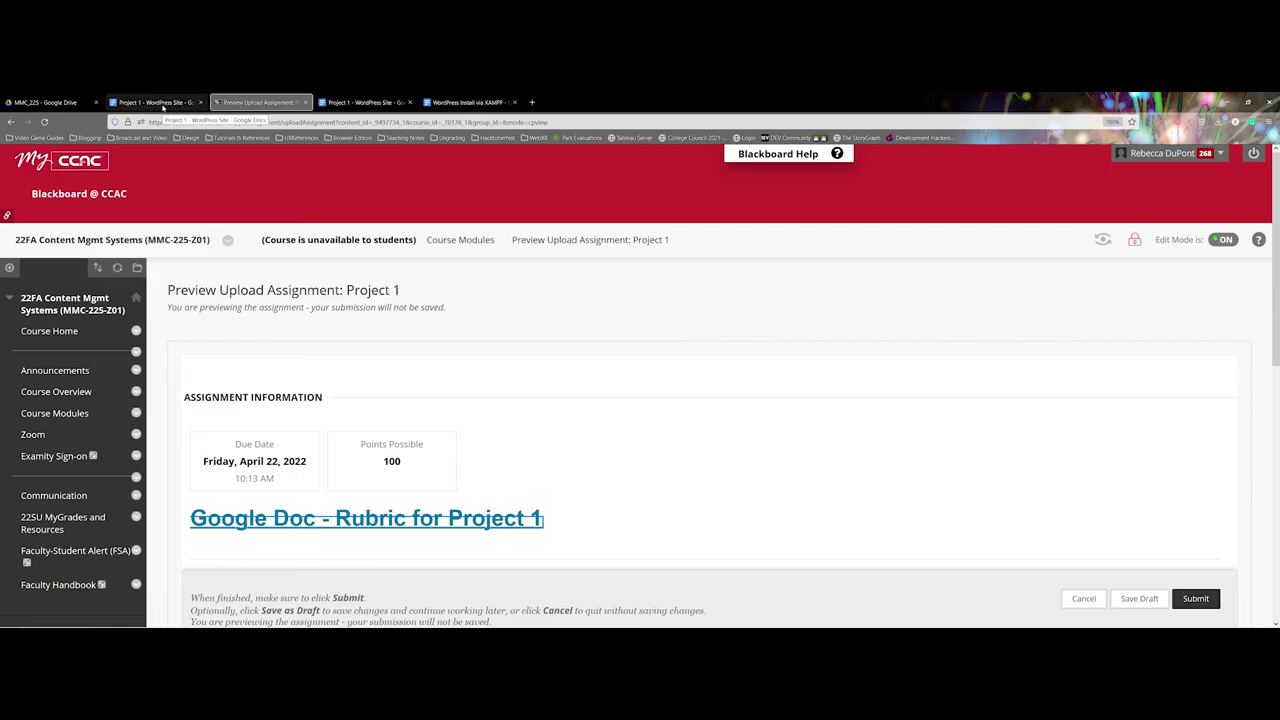
pyautogui.click(368, 102)
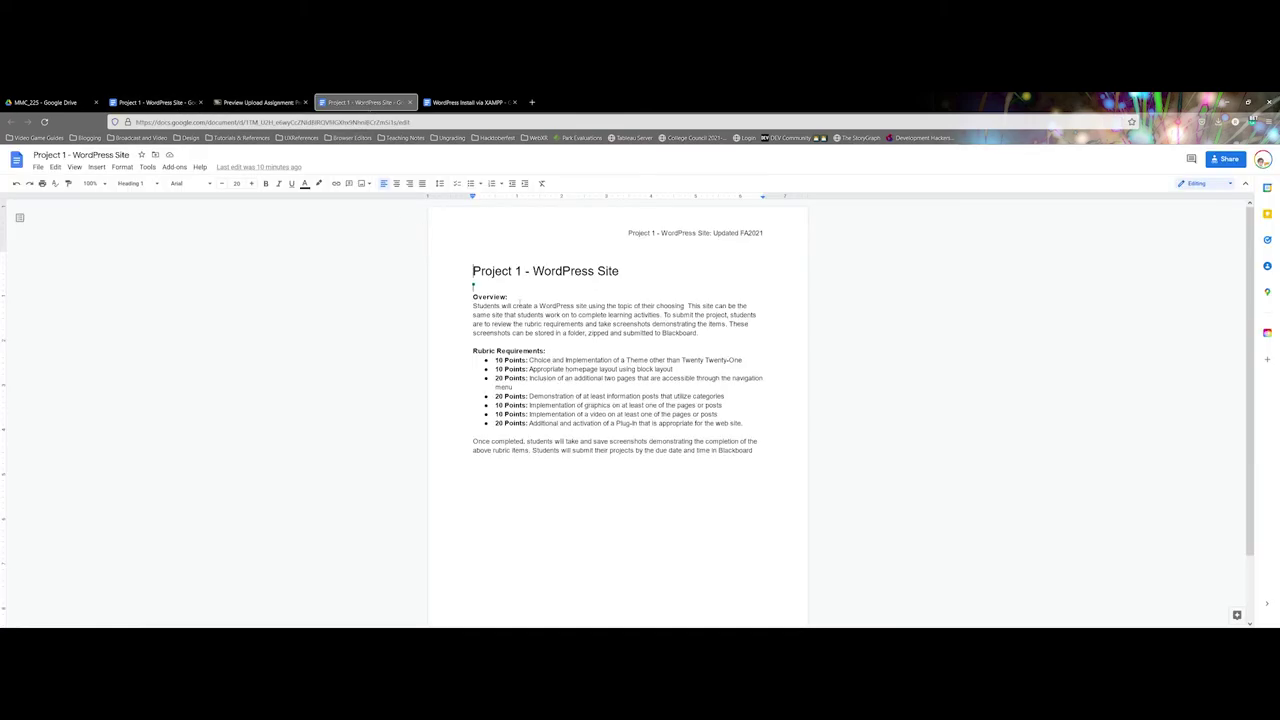
pyautogui.click(409, 102)
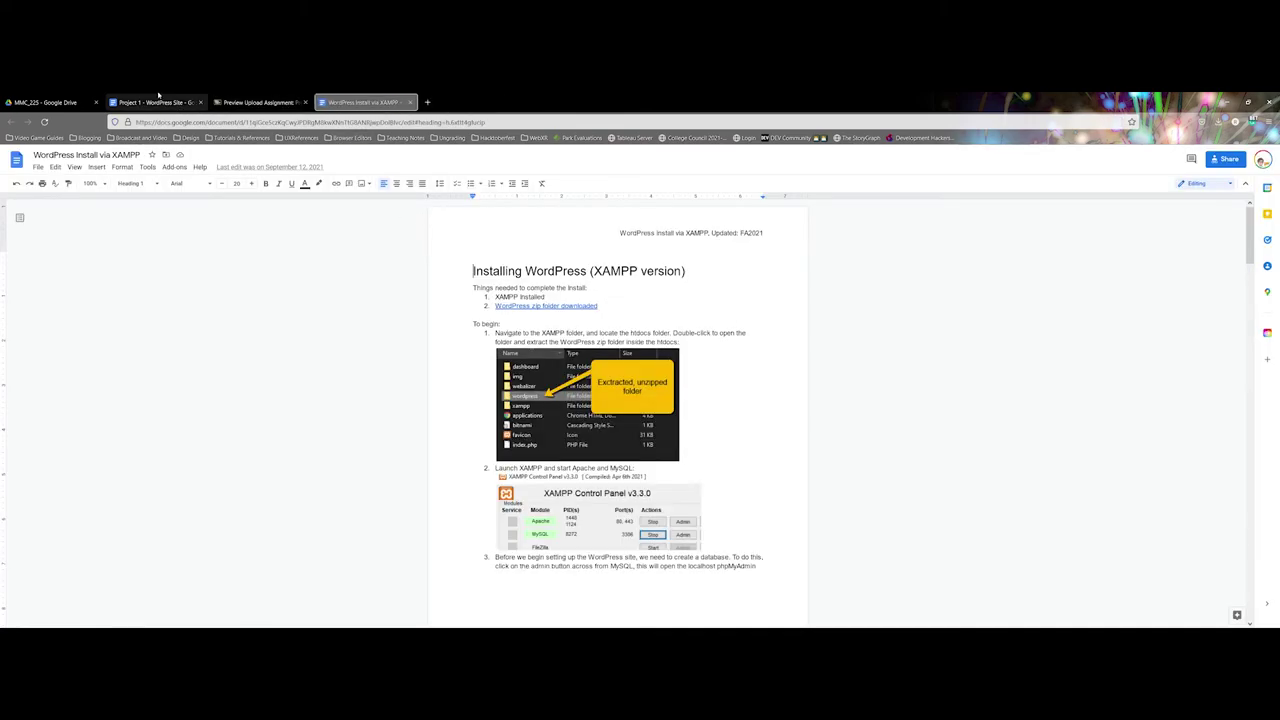
# Switch to the Project 1 - WordPress Site Google Doc and extend its main heading with "for Commercial Company"
pyautogui.click(157, 102)
pyautogui.click(756, 460)
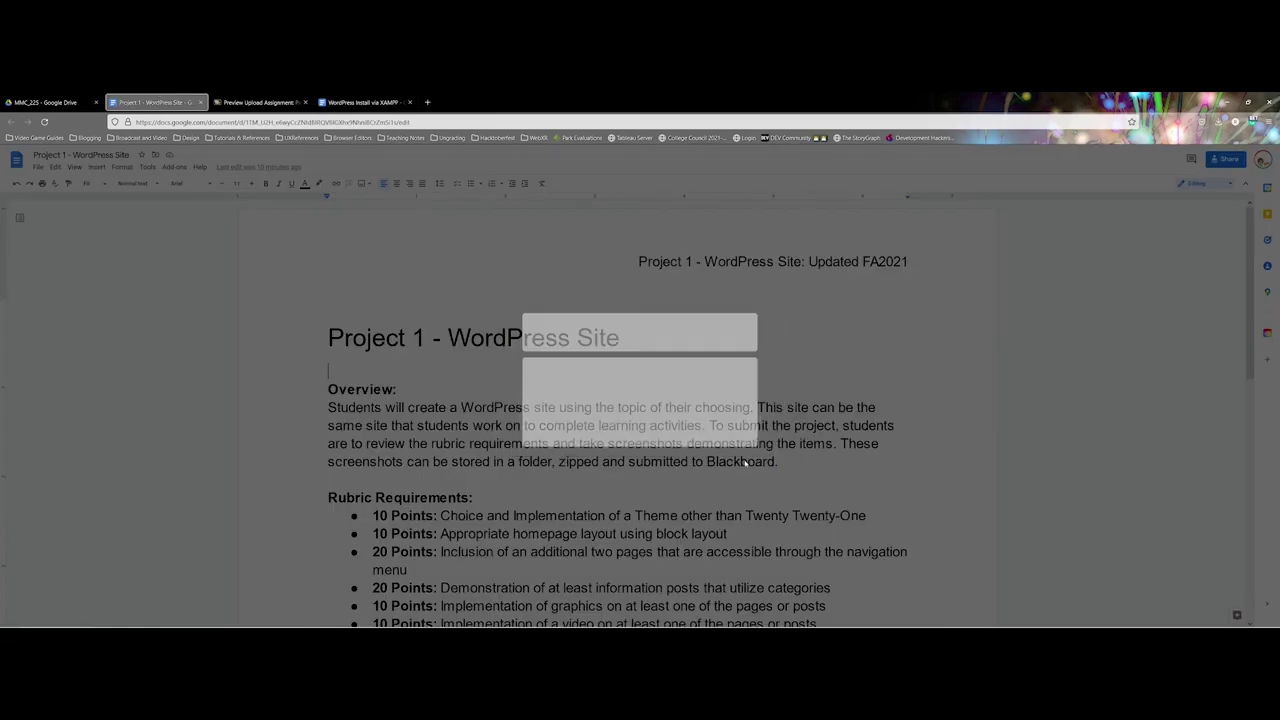
pyautogui.scroll(-3, 640, 450)
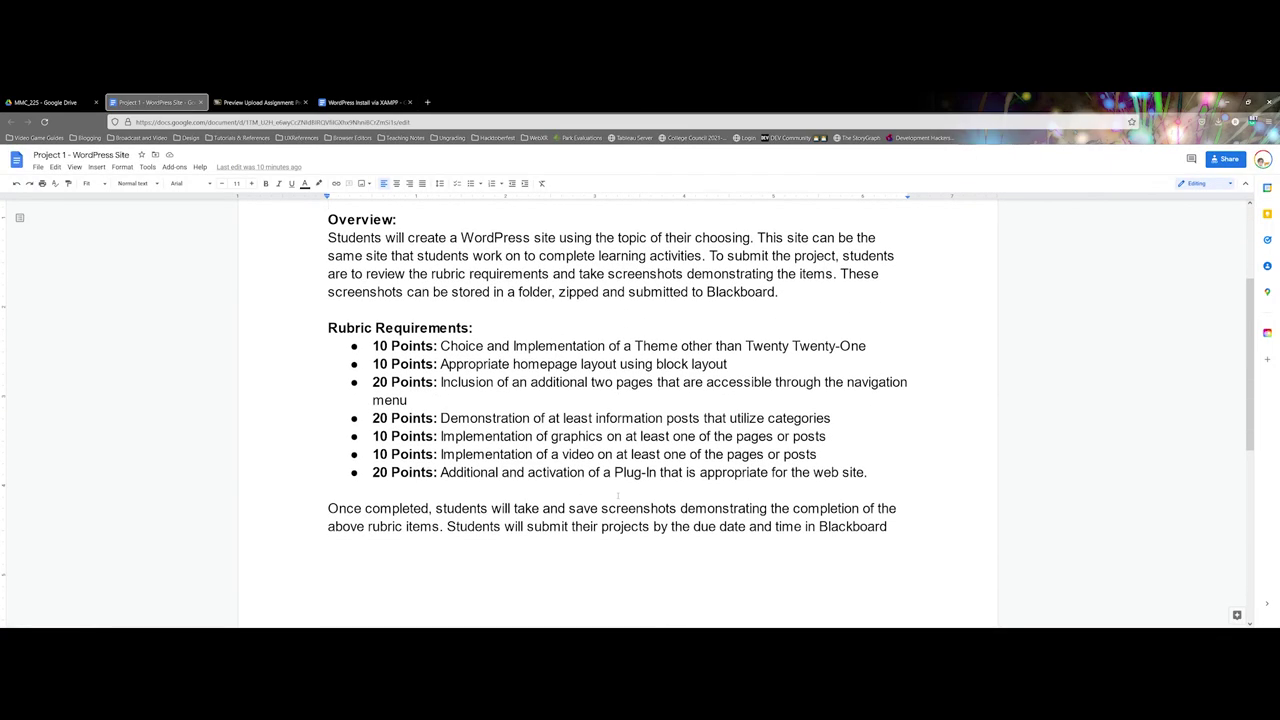
pyautogui.scroll(3, 618, 495)
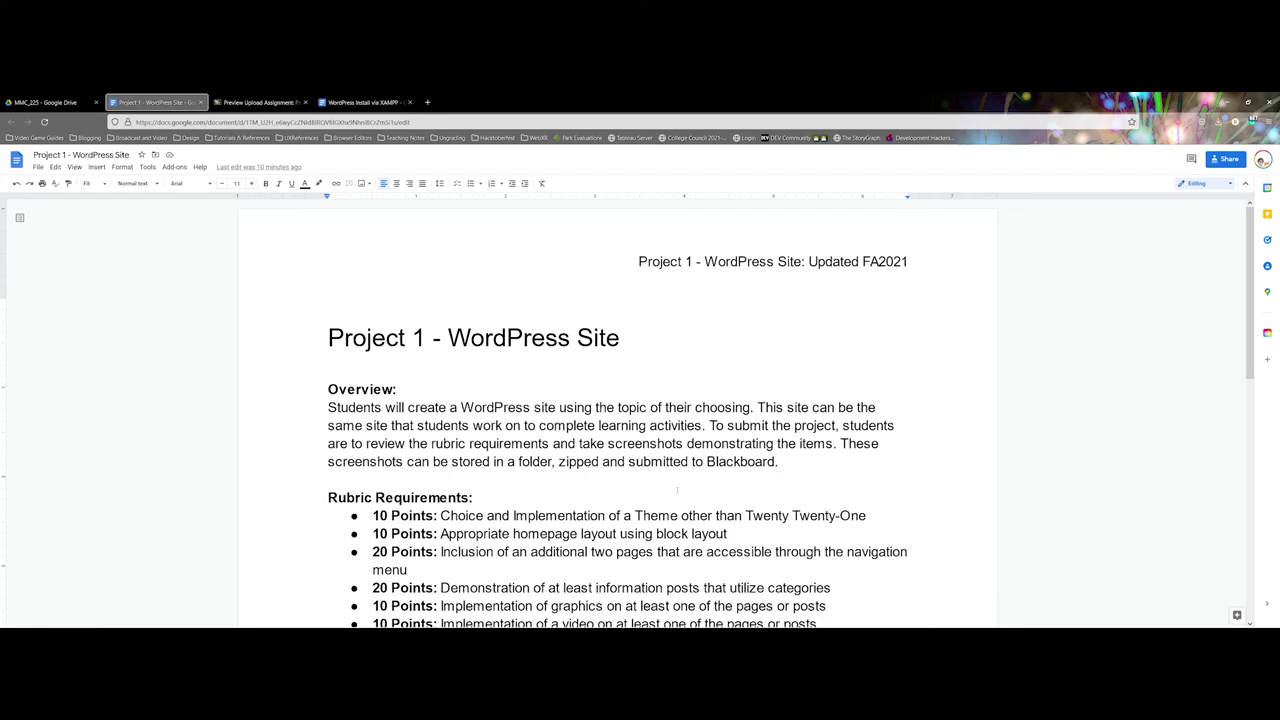
pyautogui.click(632, 336)
pyautogui.write('for Commer')
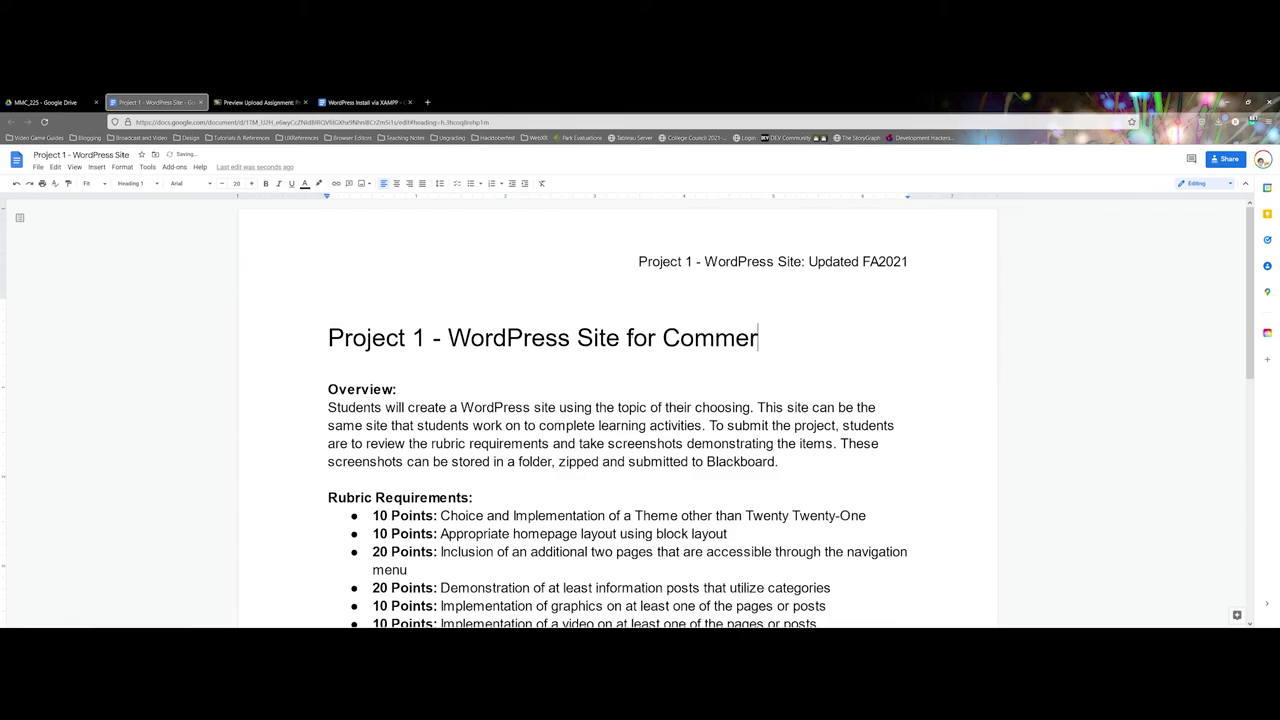
pyautogui.write('cial Company')
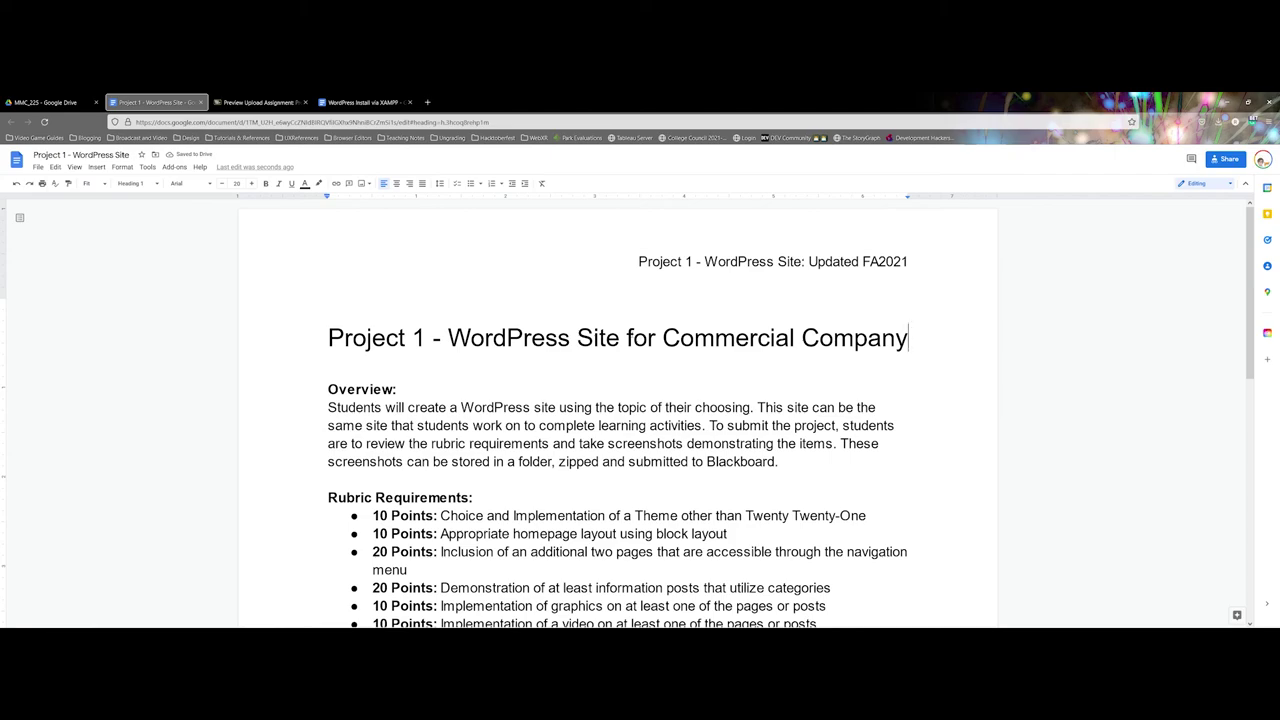
# Leave the Blackboard assignment preview, open the Project 1 rubric link to check the edited heading, and return to the original Google Doc
pyautogui.click(258, 102)
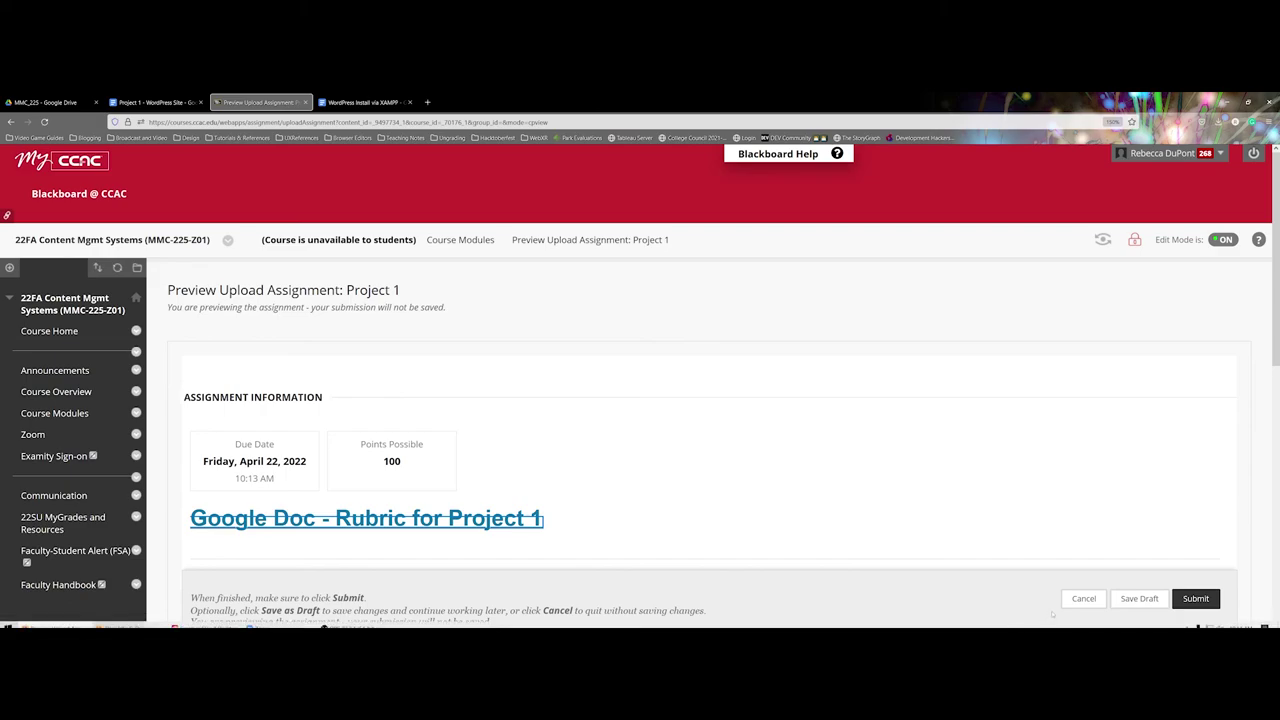
pyautogui.click(1082, 598)
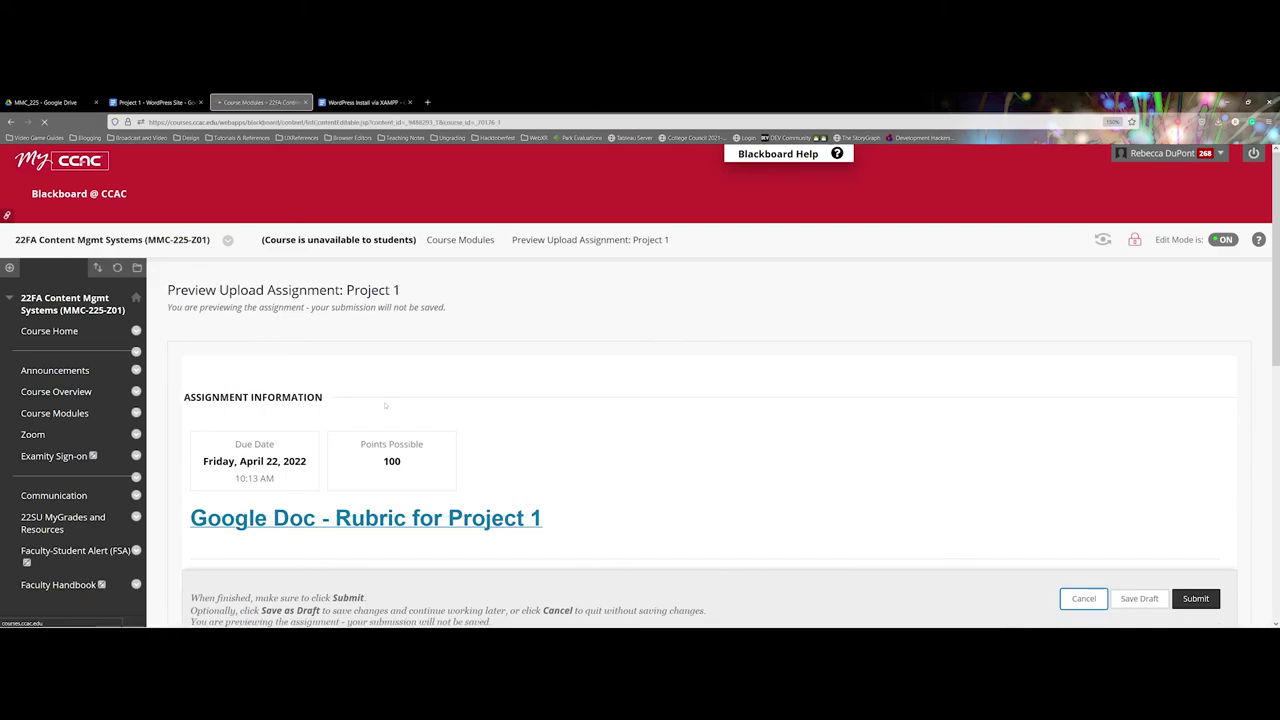
pyautogui.click(369, 506)
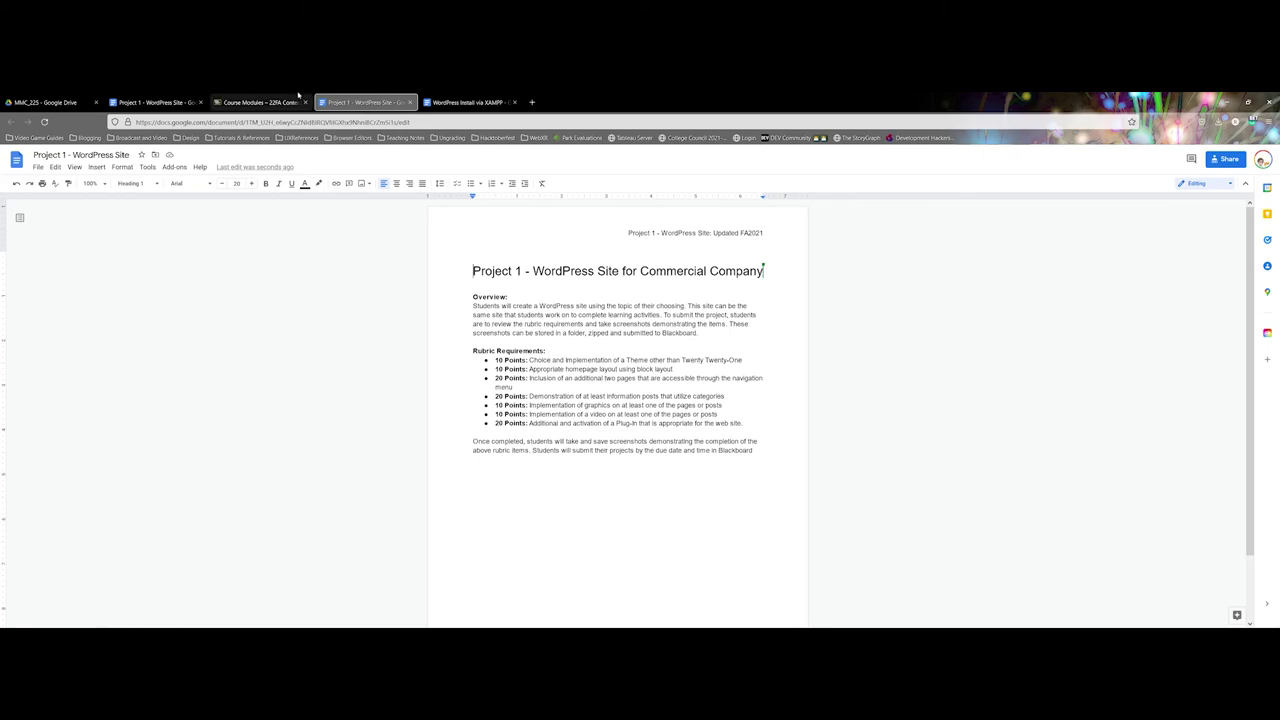
pyautogui.click(258, 102)
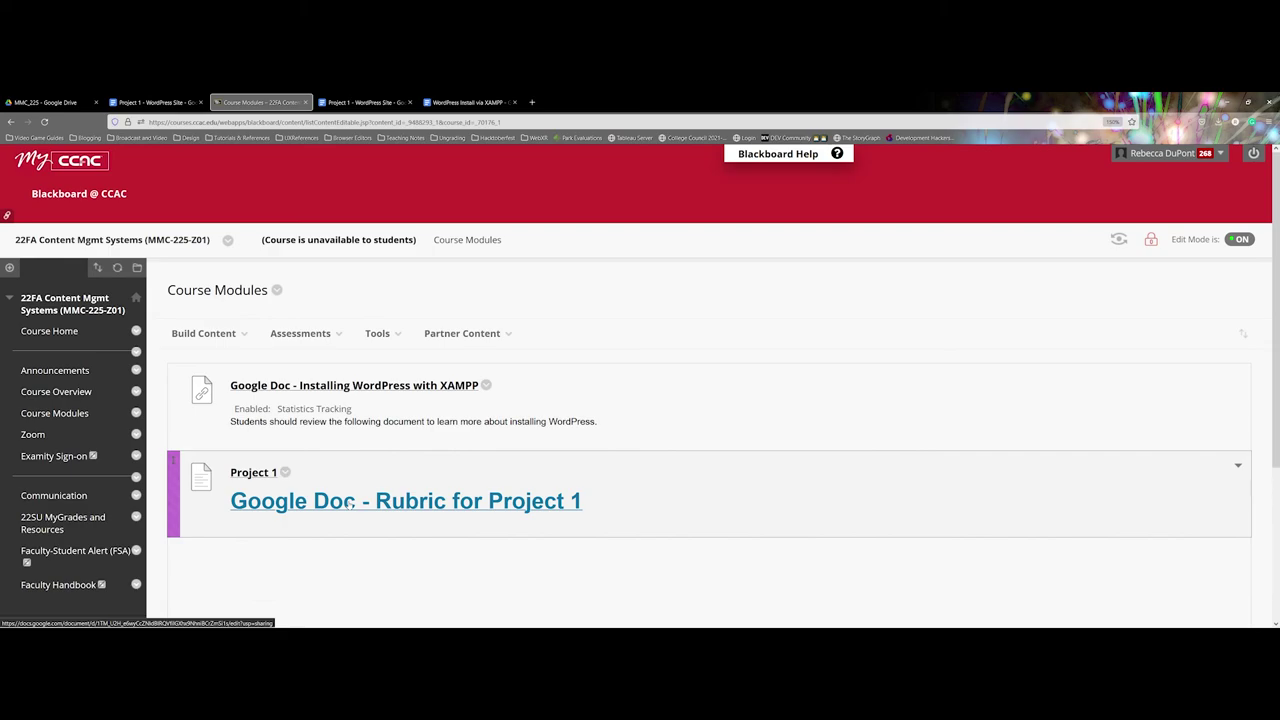
pyautogui.click(177, 98)
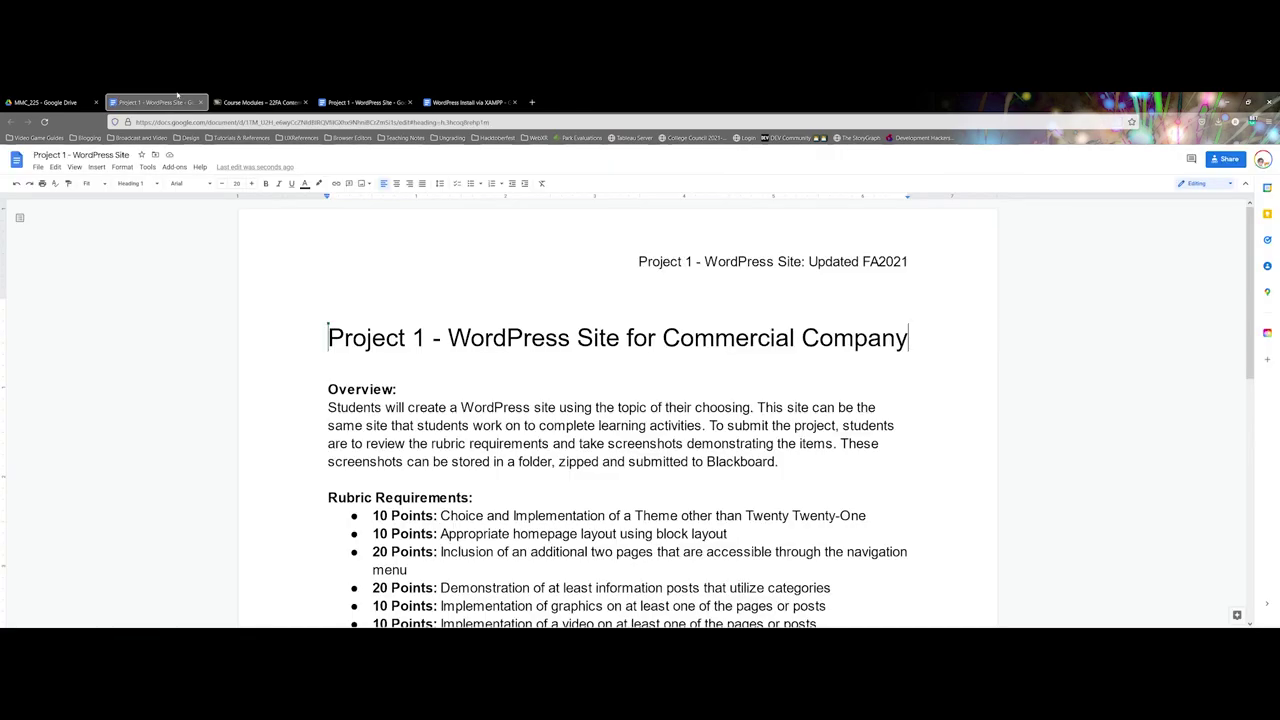